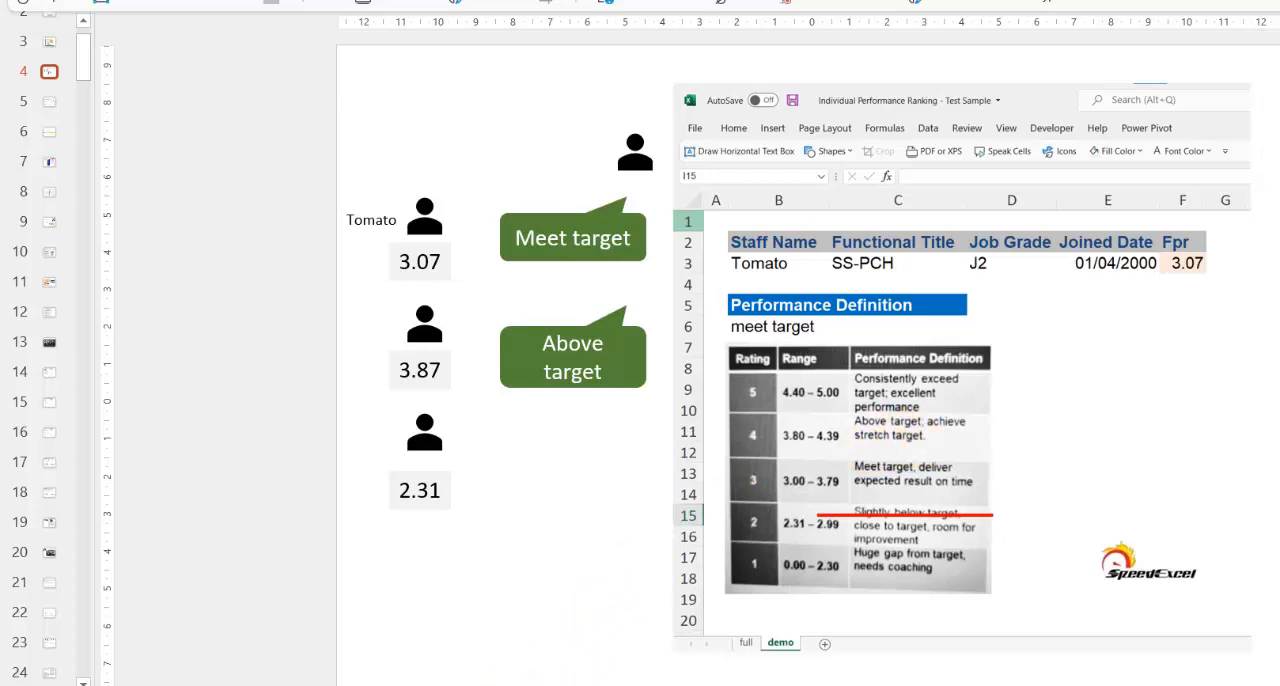
Switch to the Individual Performance Ranking workbook in Excel
mouse_move(462, 685)
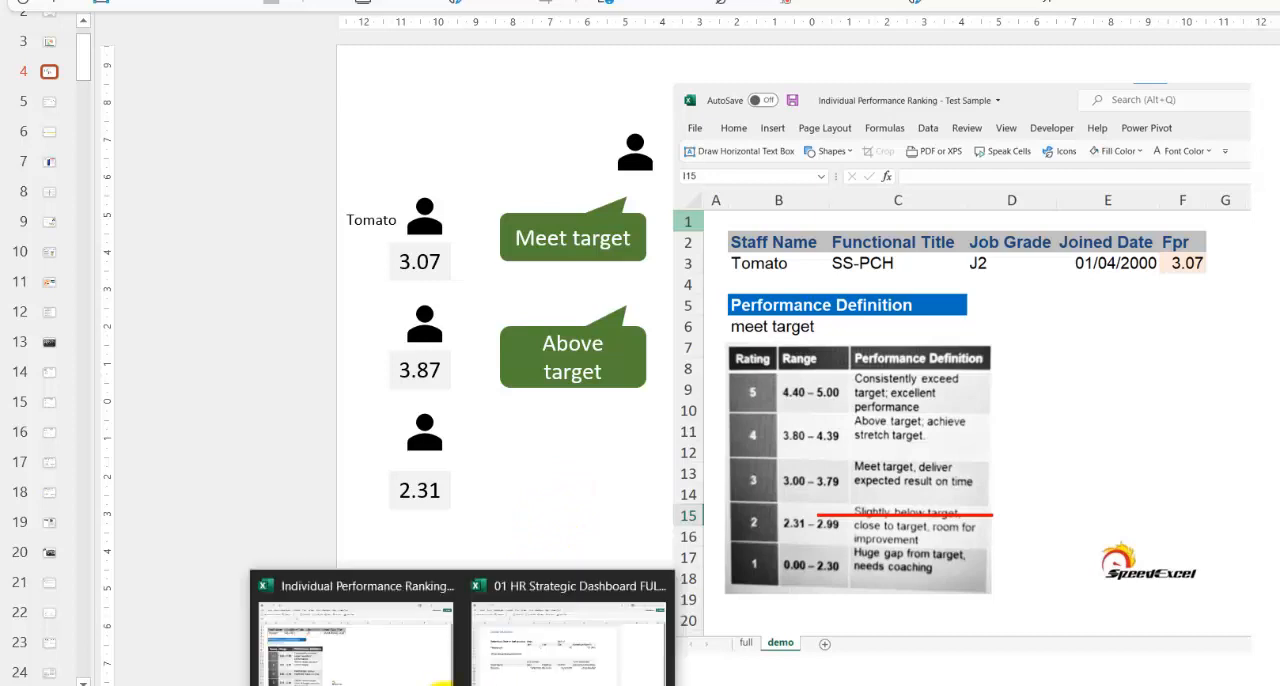
click(357, 635)
click(107, 224)
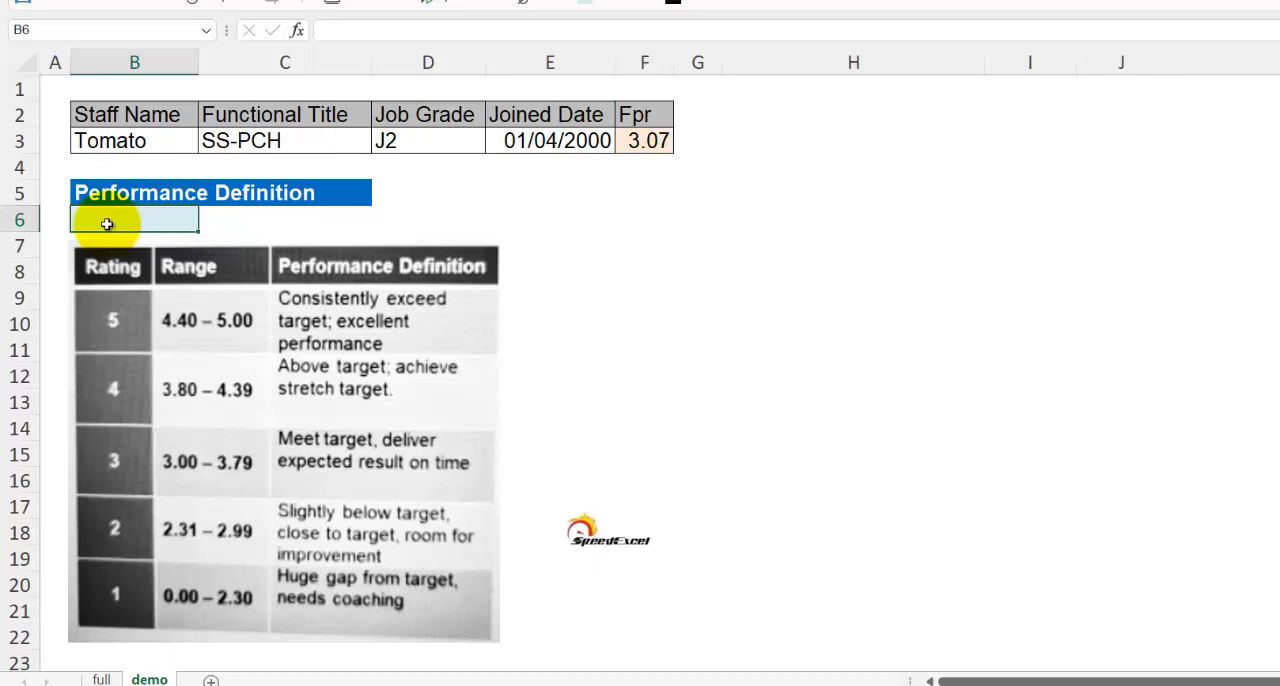
double_click(107, 224)
text(=)
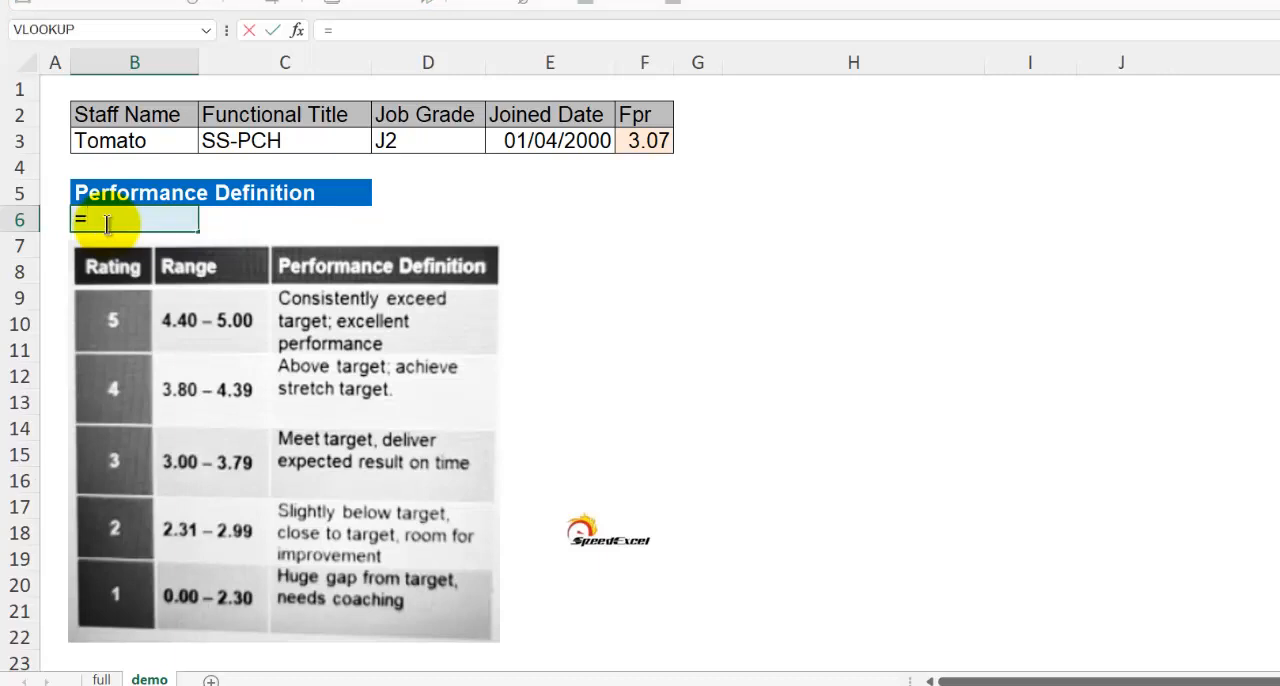
key(Escape)
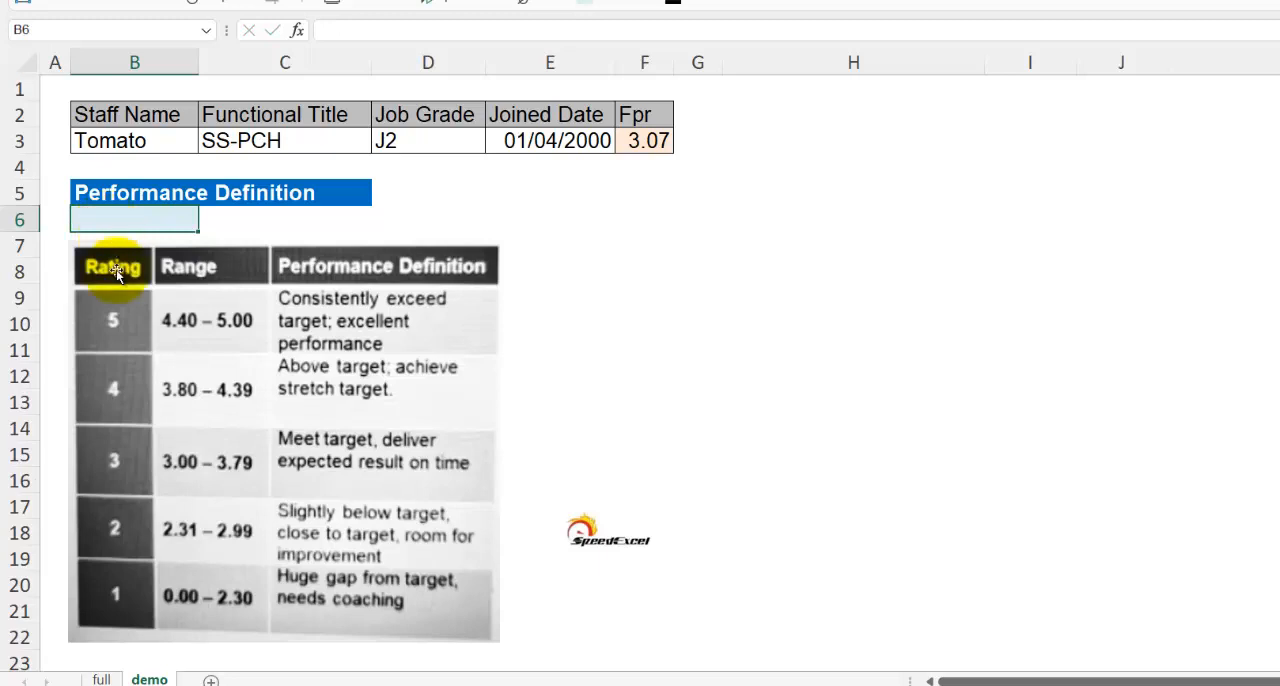
Shrink the rating table picture and place it across columns D to F, clearing the cells below B6
click(165, 415)
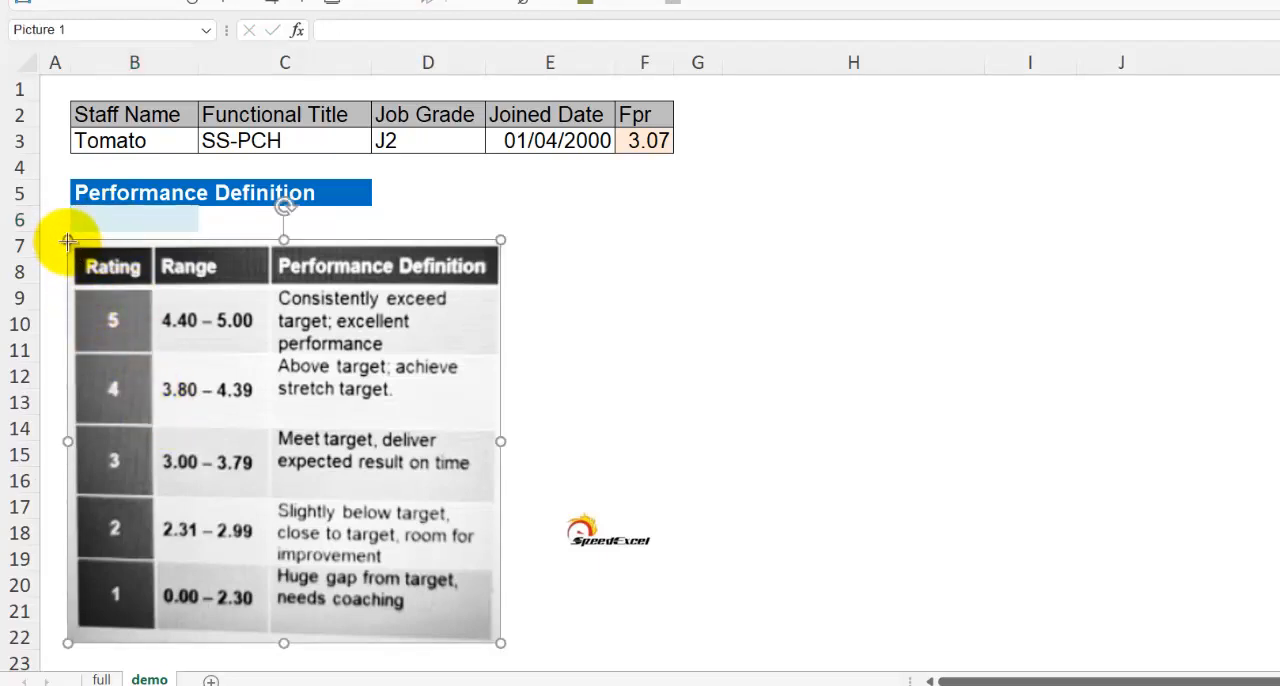
mouse_move(67, 241)
mouse_down()
mouse_move(57, 308)
mouse_move(79, 249)
mouse_move(53, 243)
mouse_up()
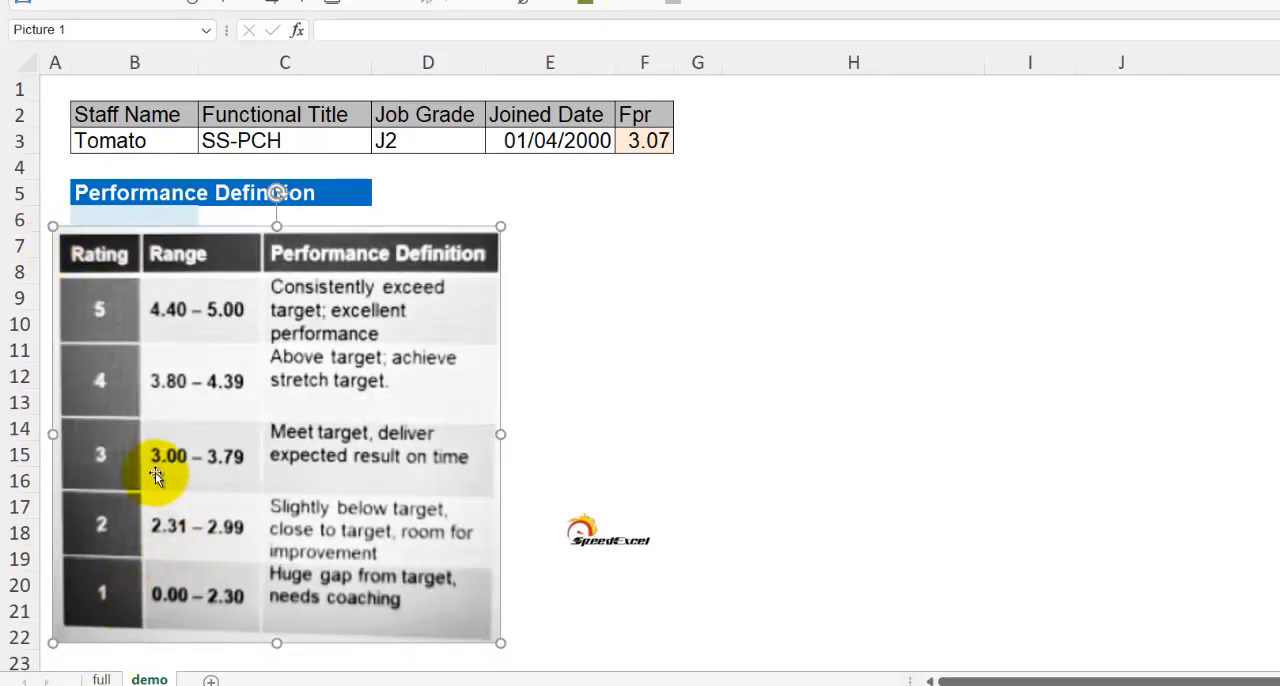
drag(52, 225, 454, 409)
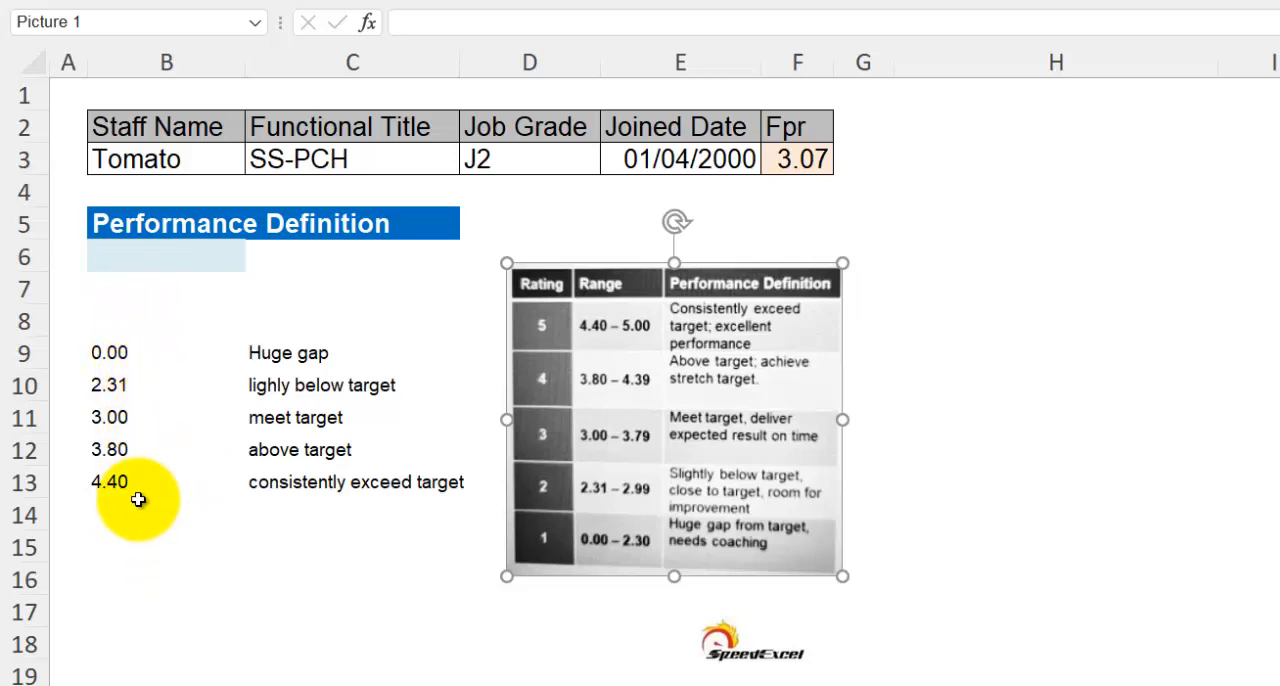
Begin a VLOOKUP formula in cell B6 with the Fpr score in F3 as the lookup value
click(144, 259)
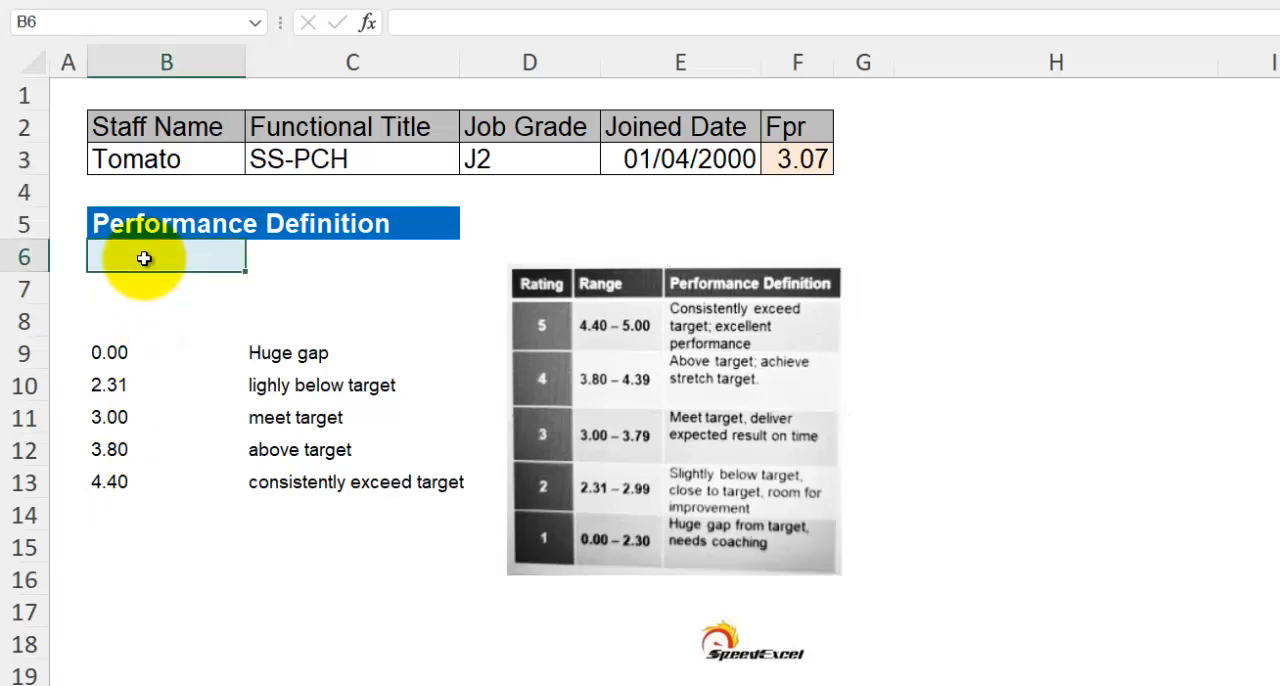
double_click(144, 259)
text(=)
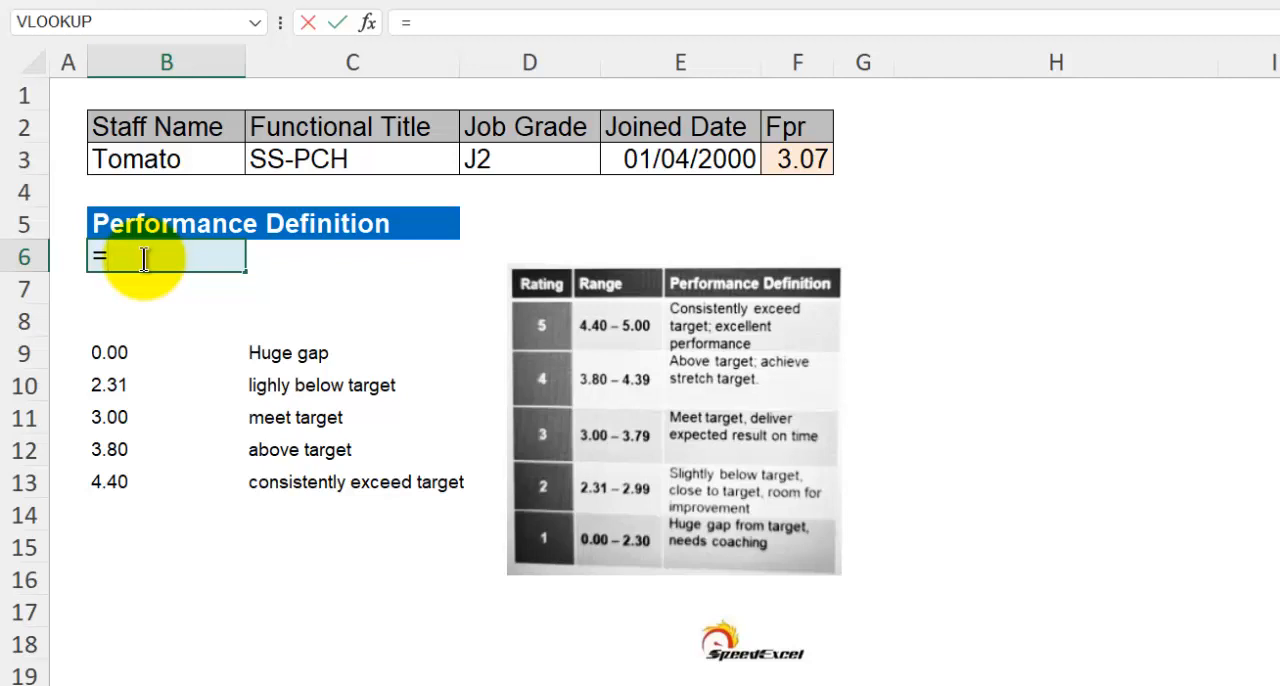
text(v)
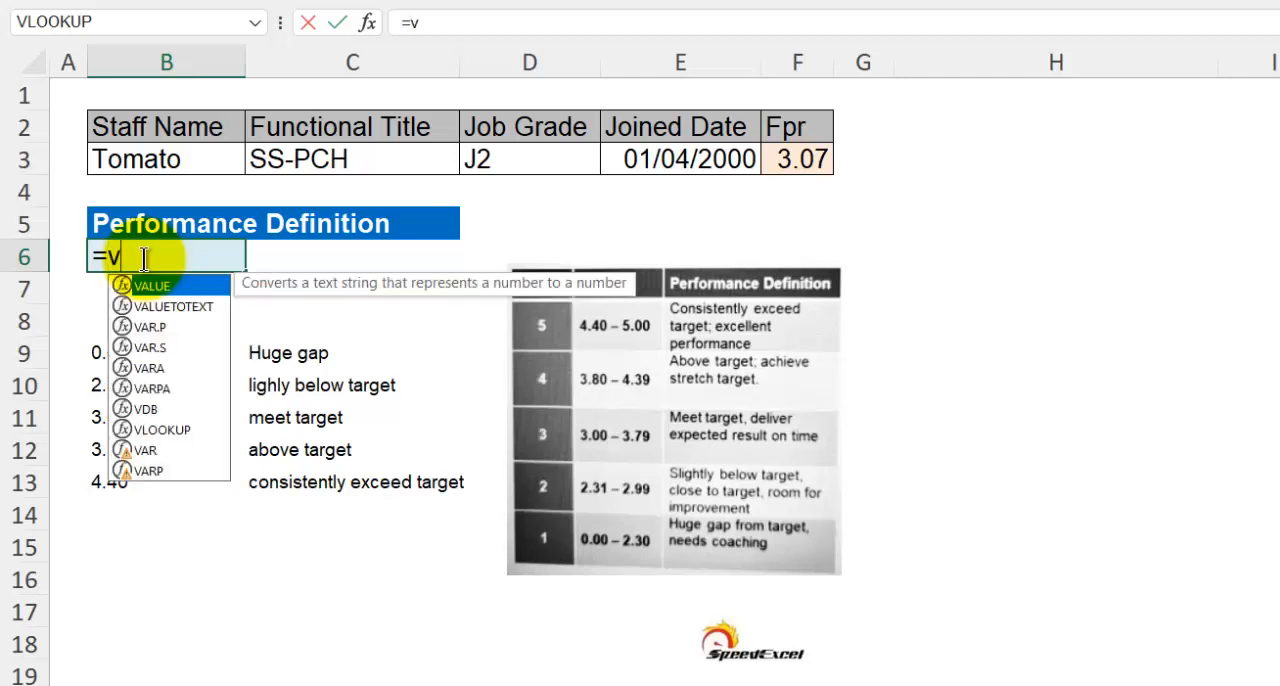
text(l)
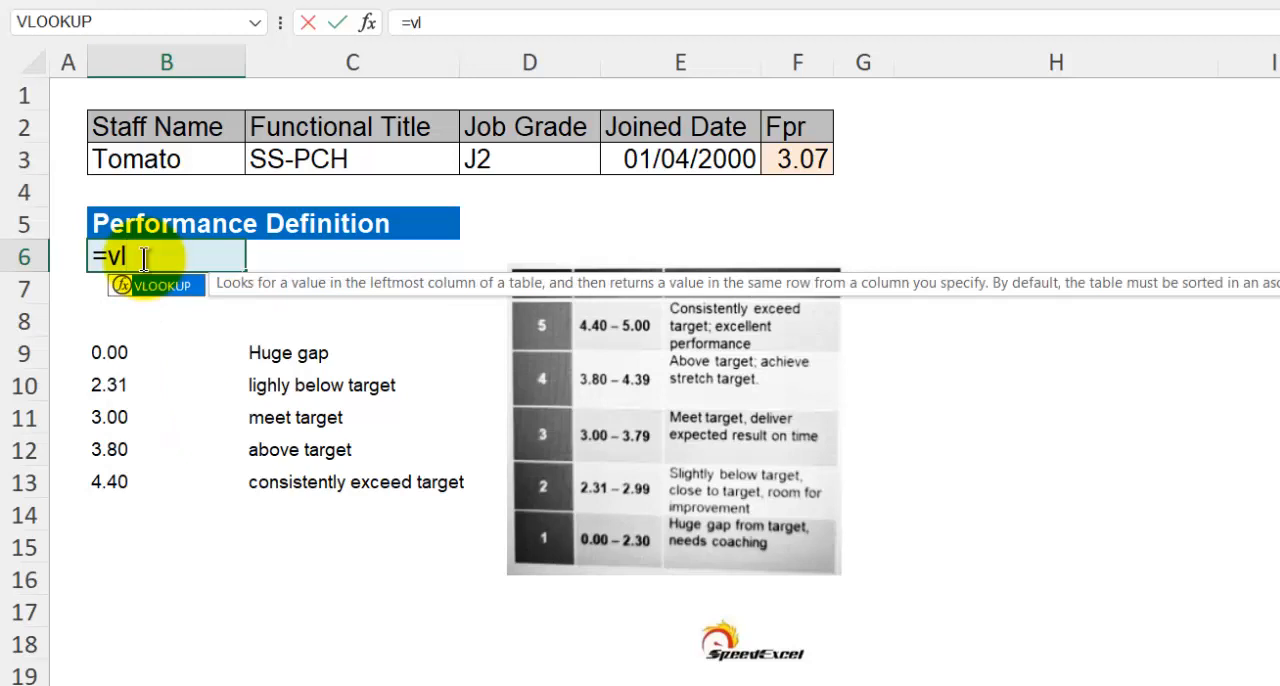
text(ookup()
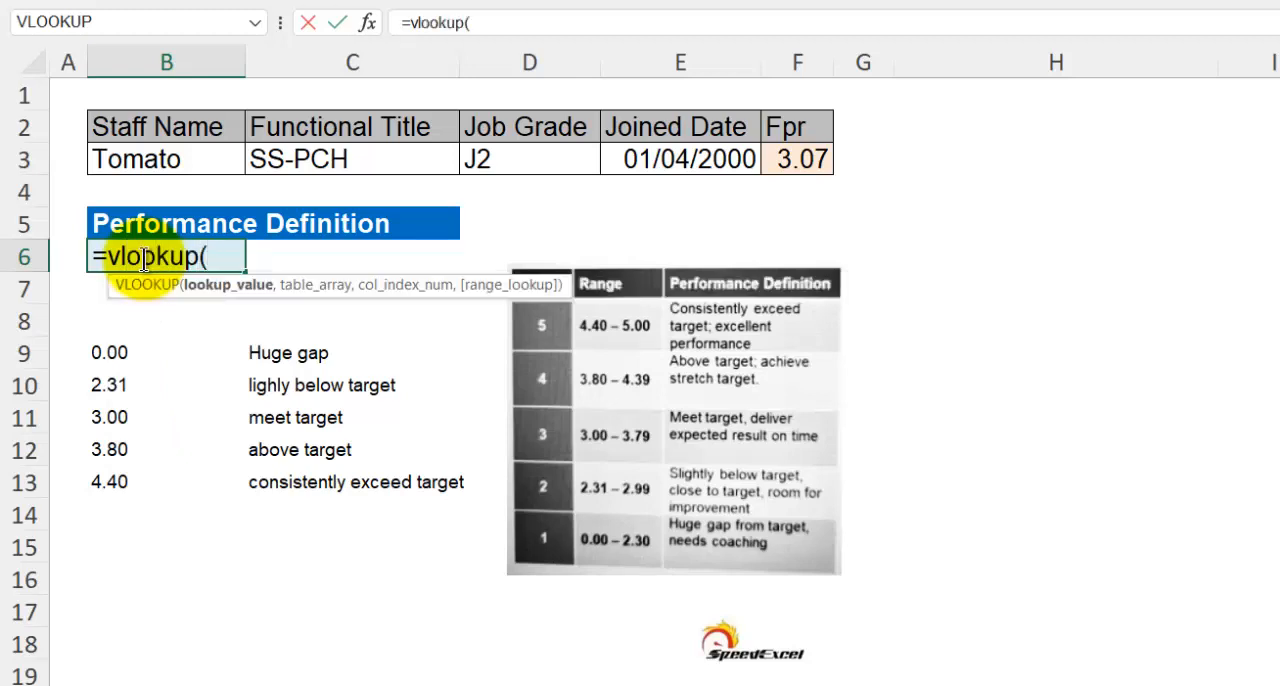
click(800, 158)
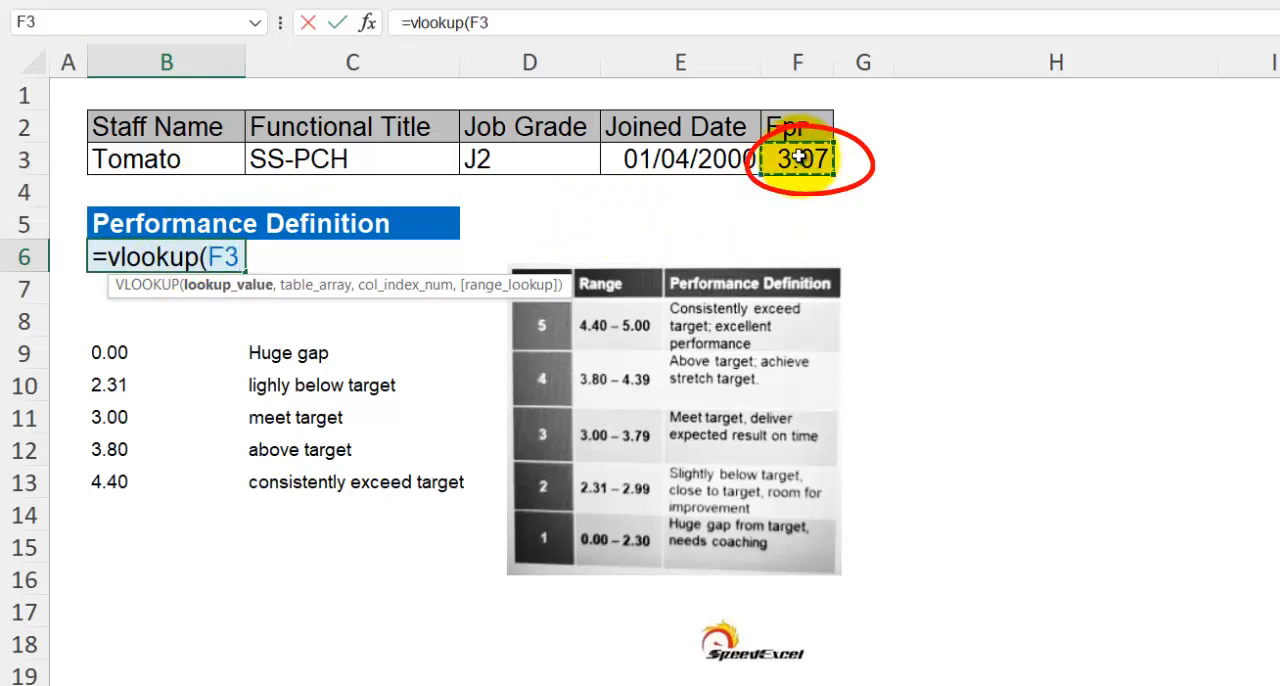
text(,)
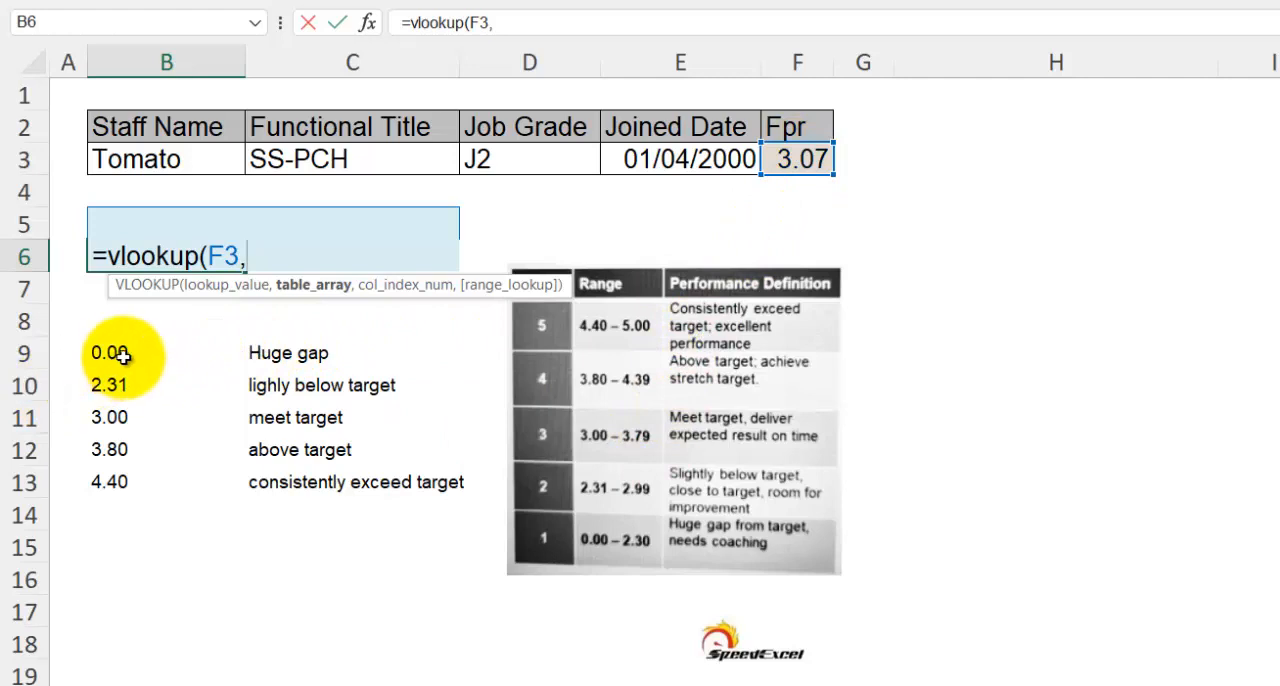
Complete the VLOOKUP in B6 with table range B9:C13, column index 2 and TRUE for approximate match
drag(114, 352, 372, 490)
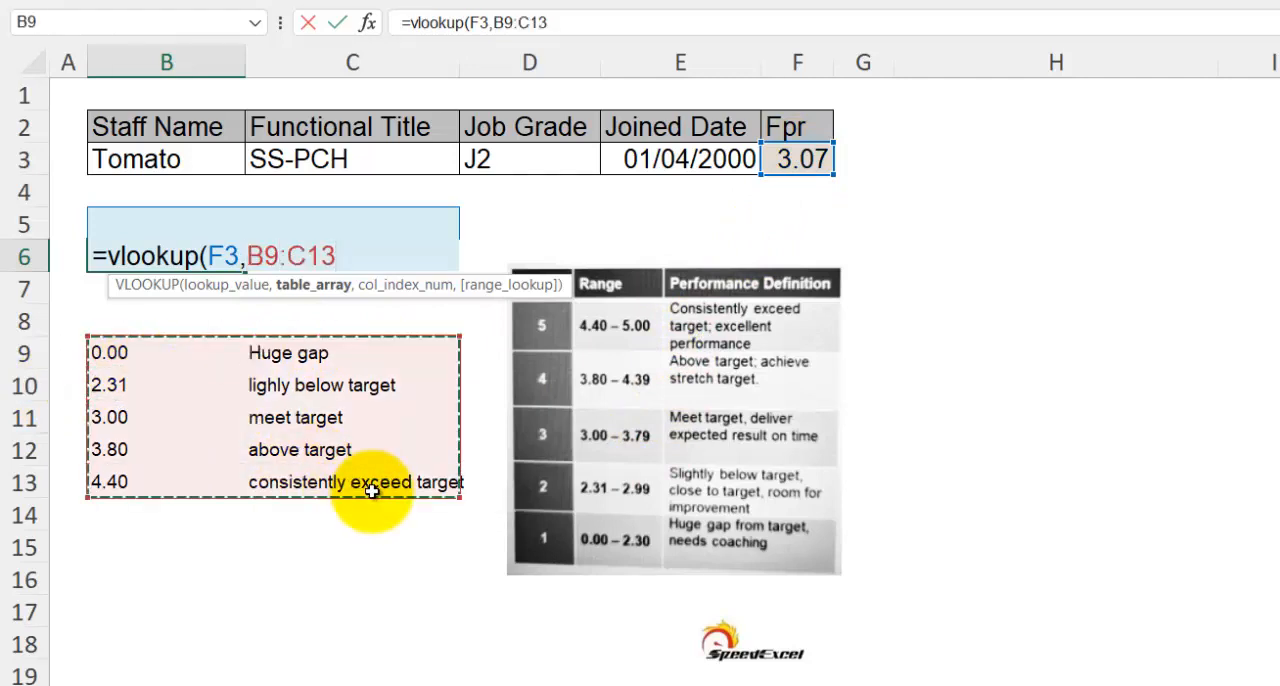
text(,)
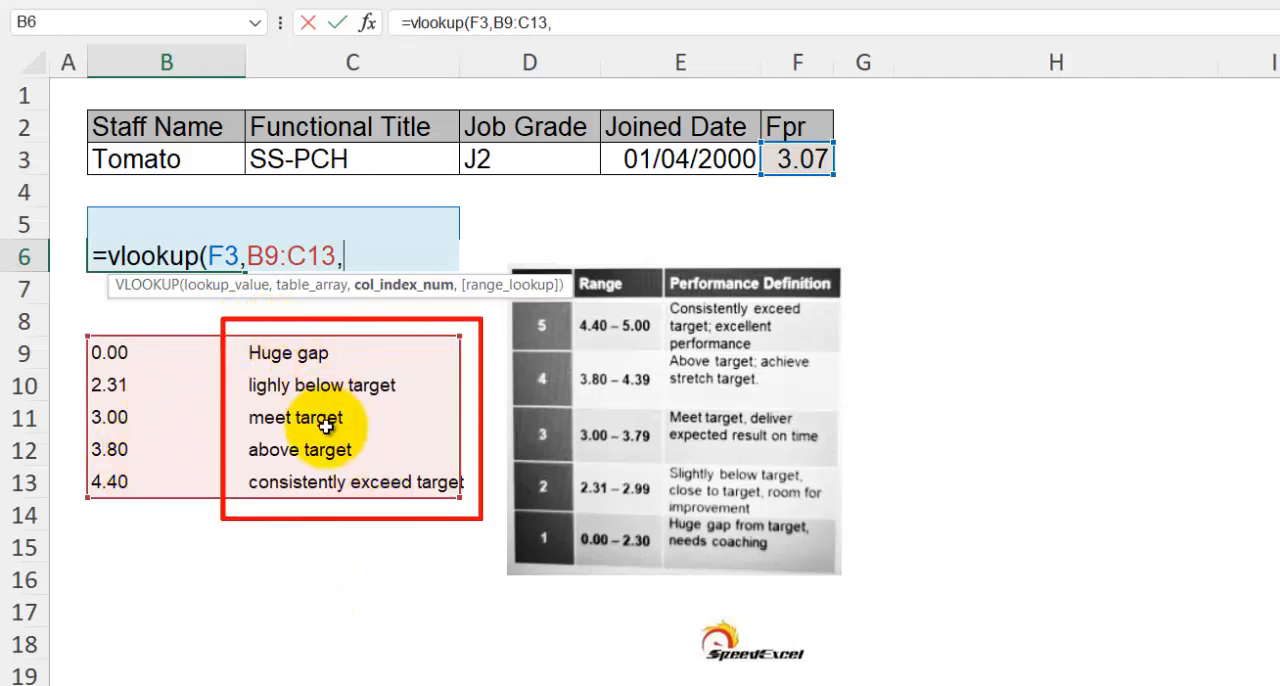
text(2,)
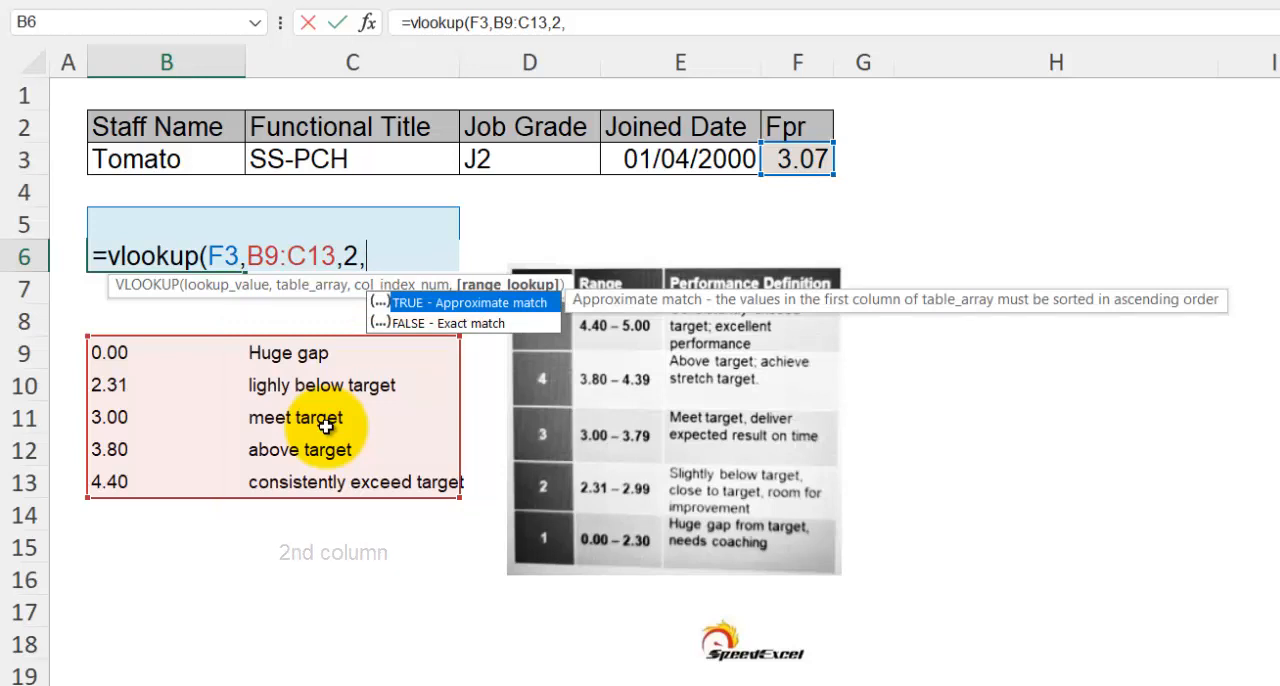
text(true))
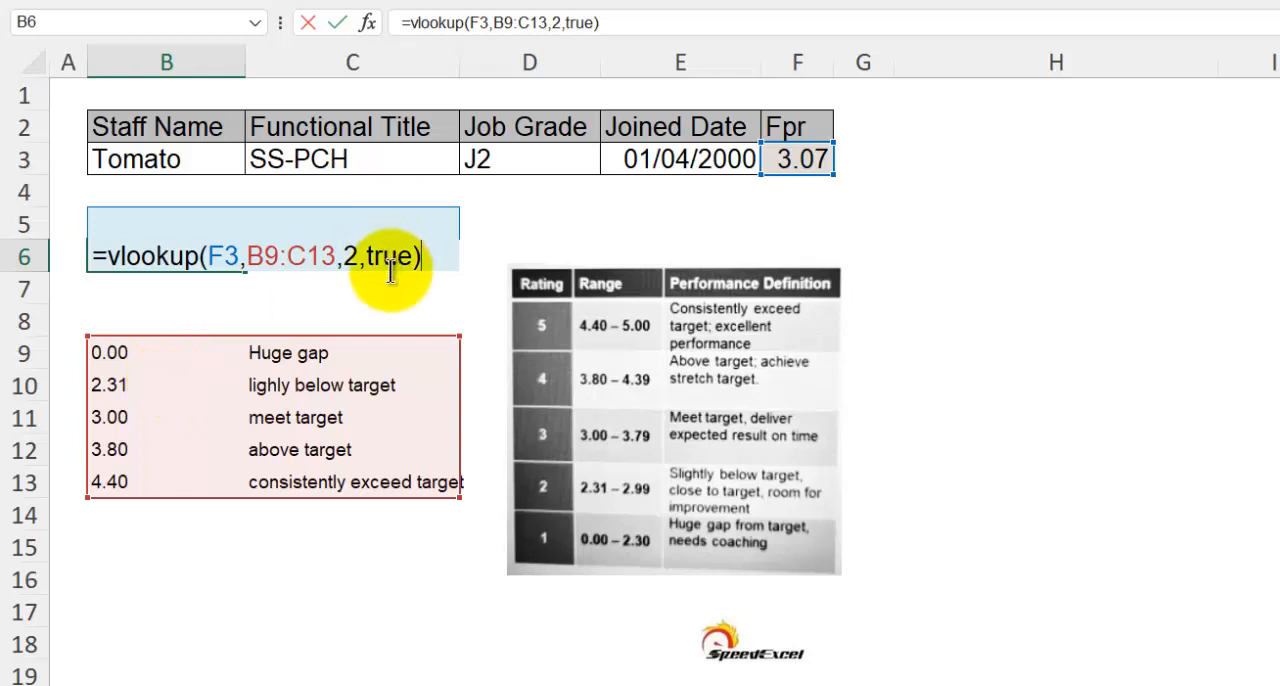
key(Return)
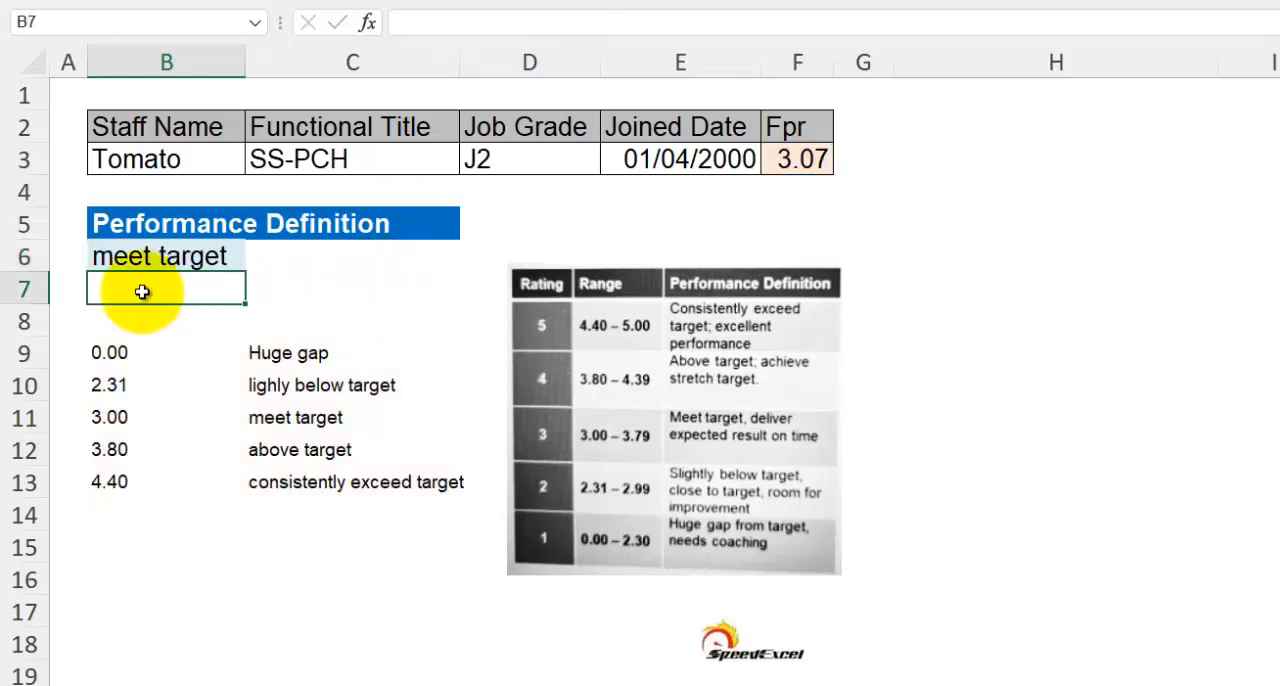
Change the range lookup argument of the VLOOKUP formula in B6 to FALSE
click(135, 256)
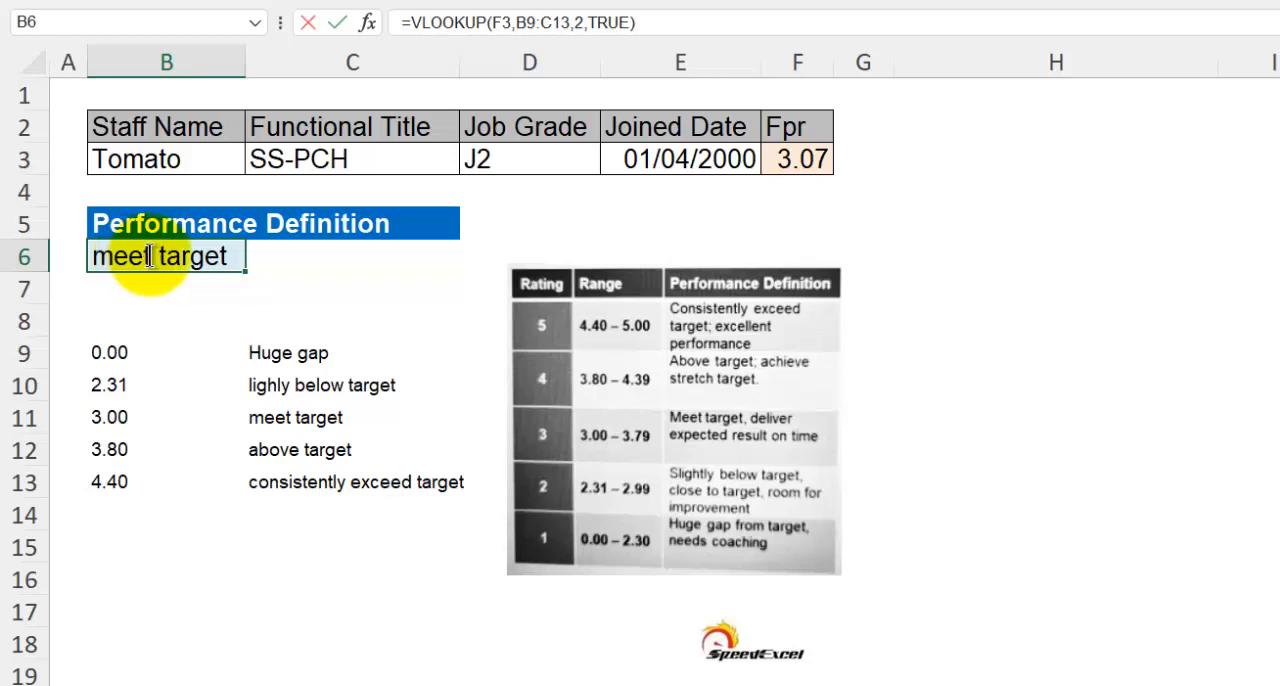
double_click(155, 256)
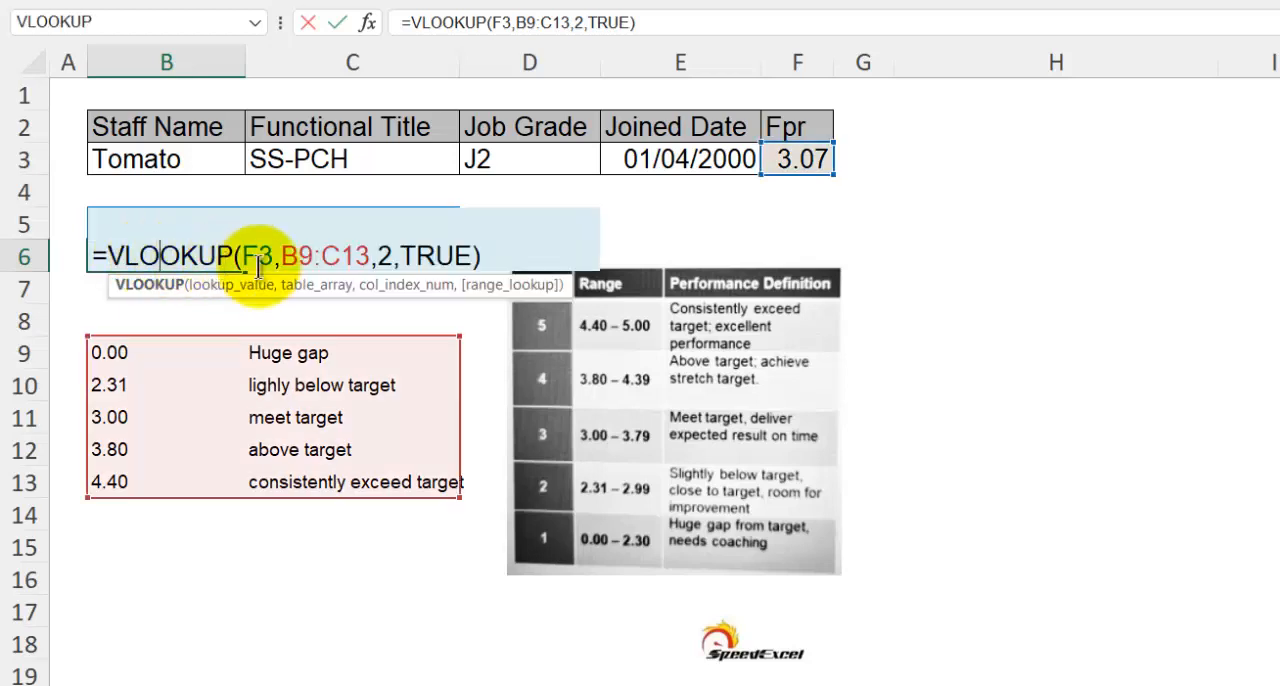
double_click(413, 252)
text(false)
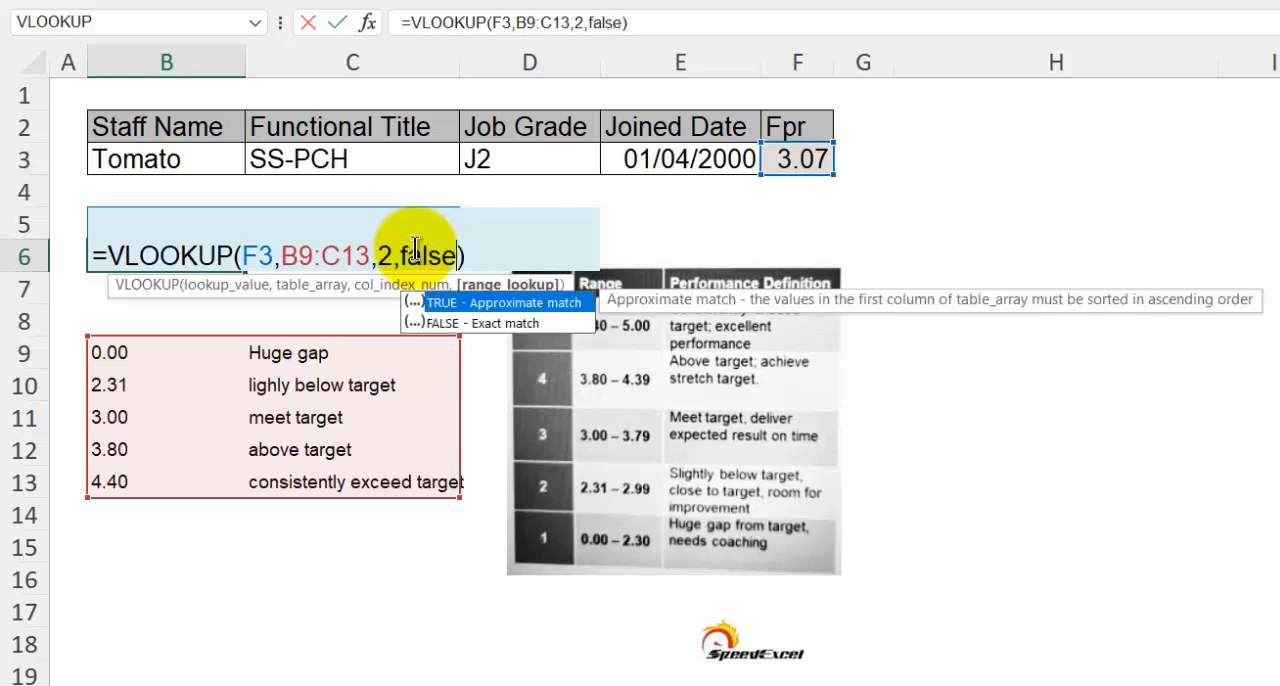
key(Return)
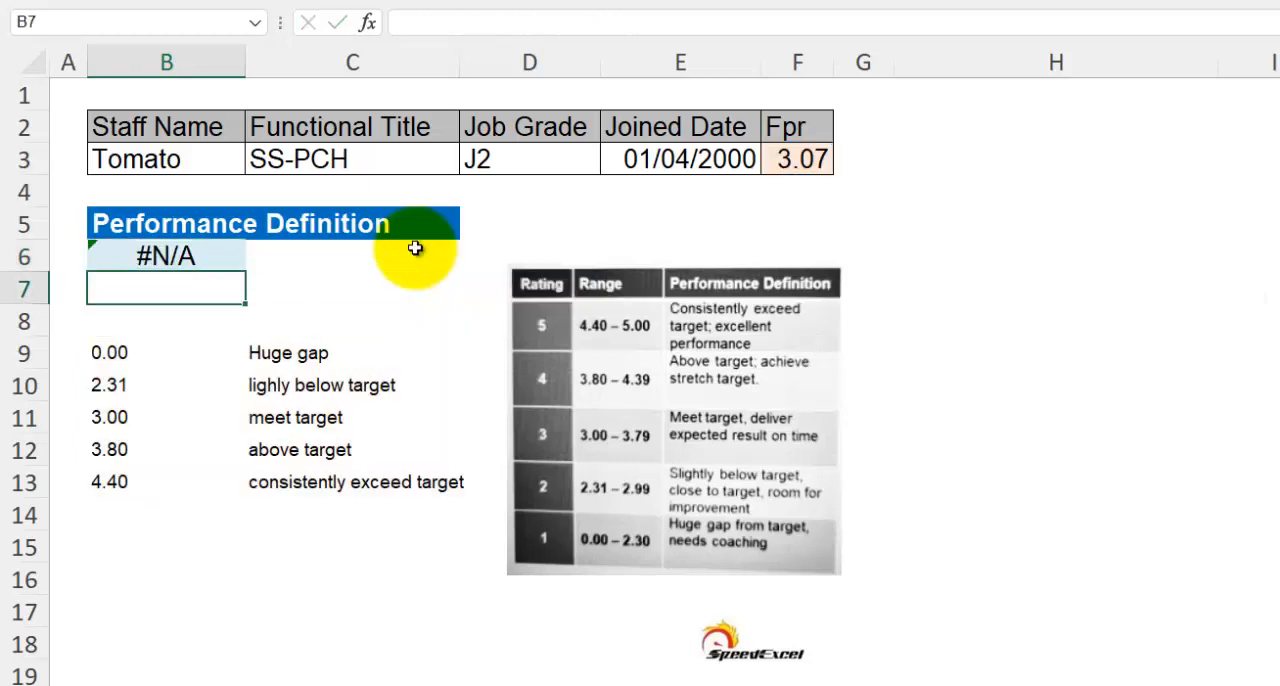
double_click(200, 255)
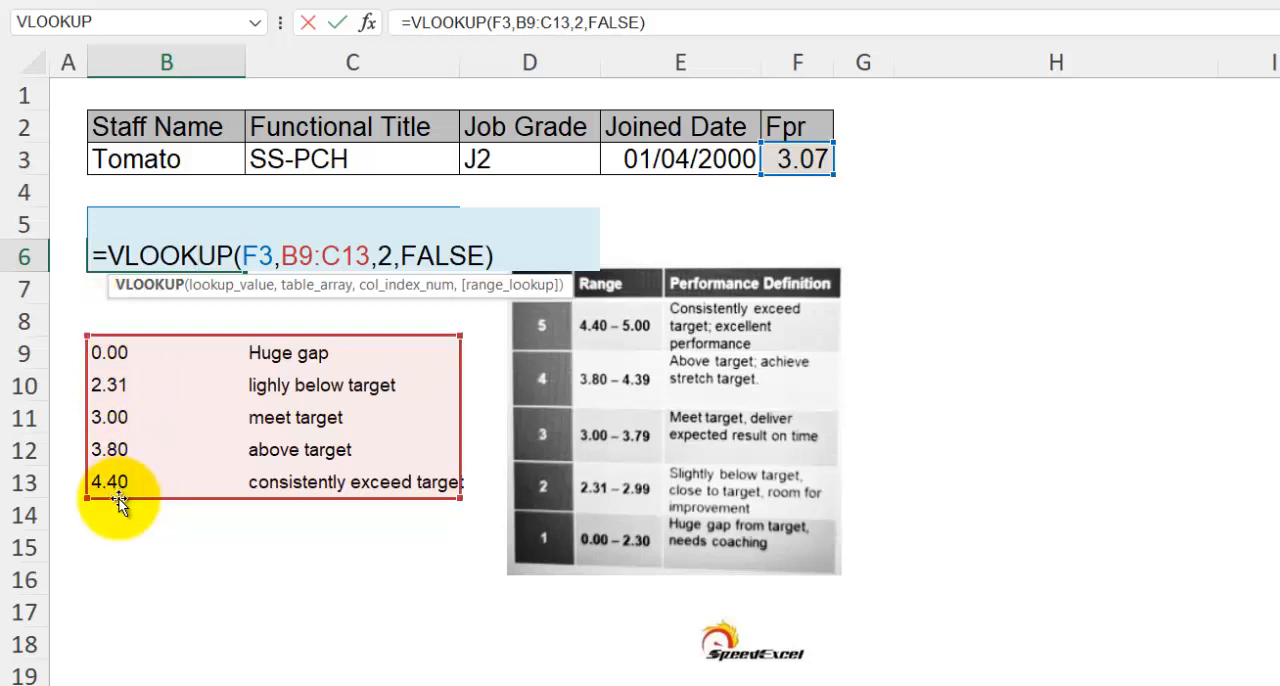
key(Return)
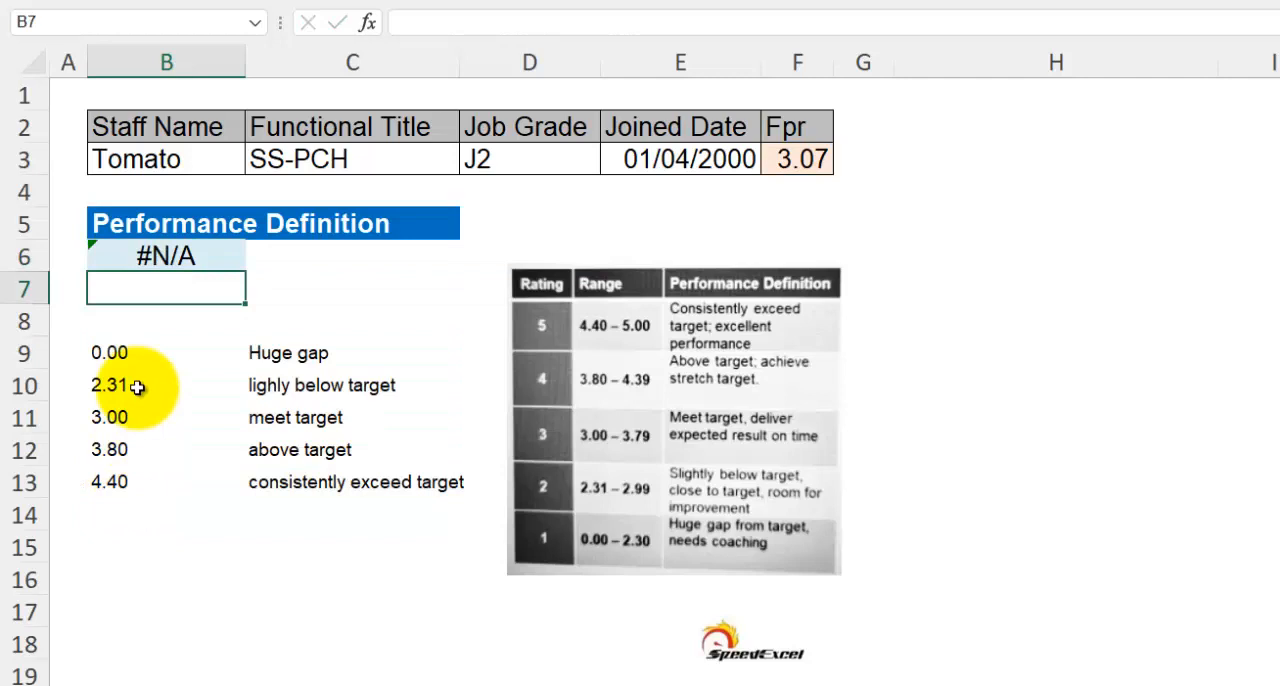
Set the range lookup argument of the VLOOKUP formula in B6 back to TRUE
click(148, 258)
double_click(160, 257)
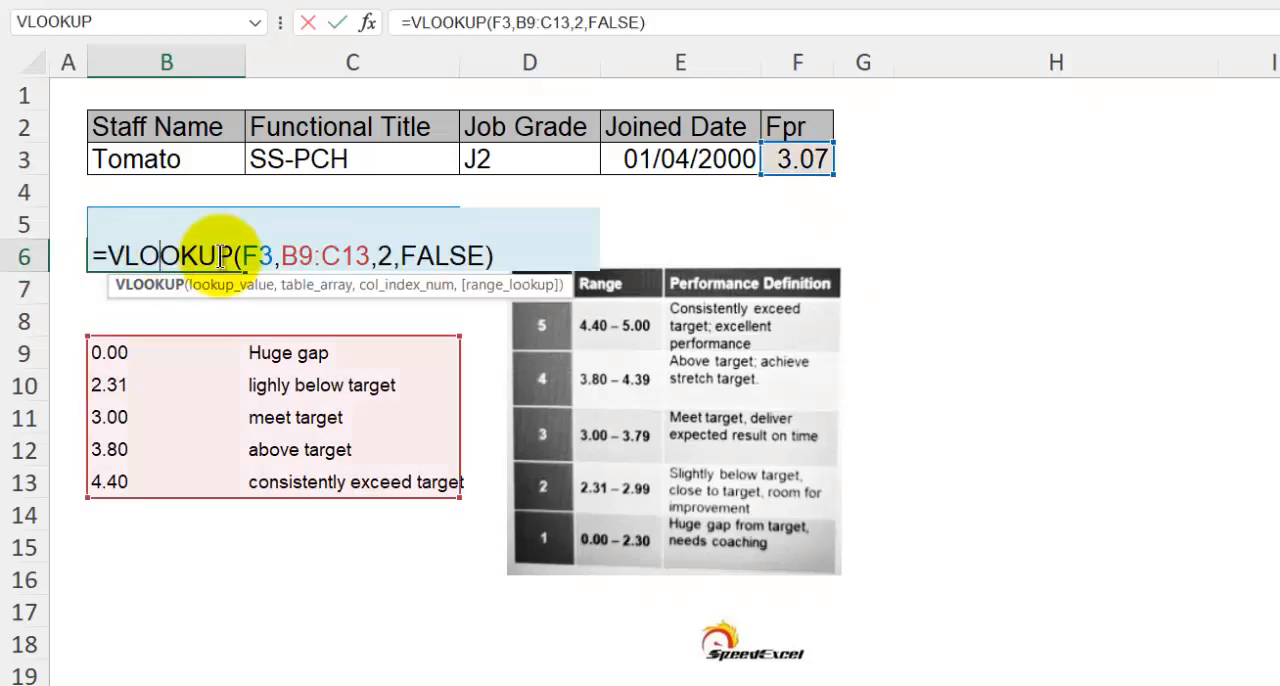
double_click(413, 255)
text(true)
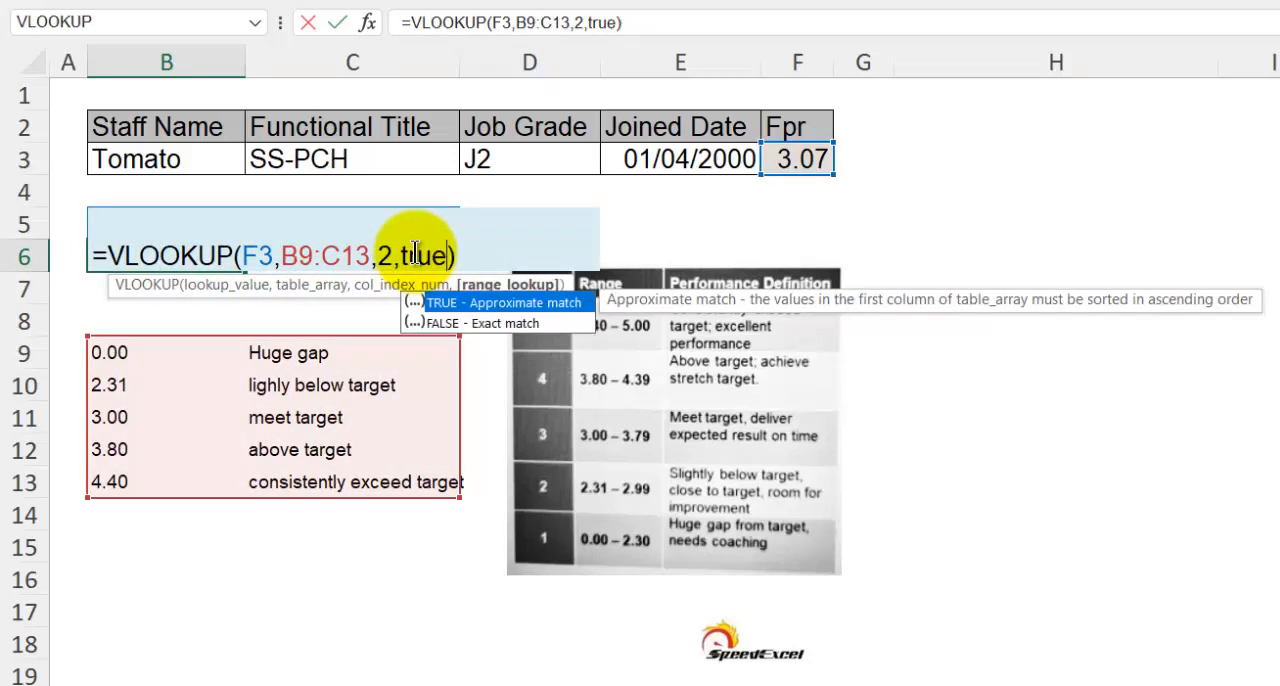
key(Return)
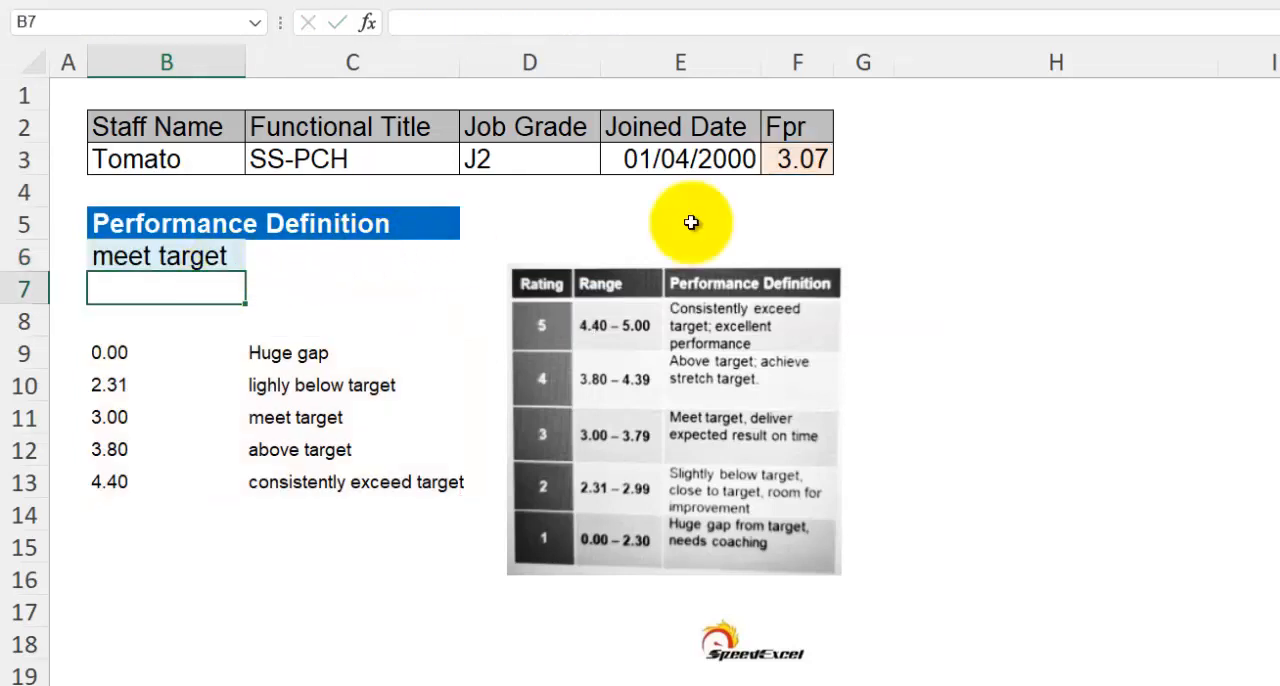
Change the Fpr score in cell F3 to 3.87
click(787, 165)
double_click(787, 165)
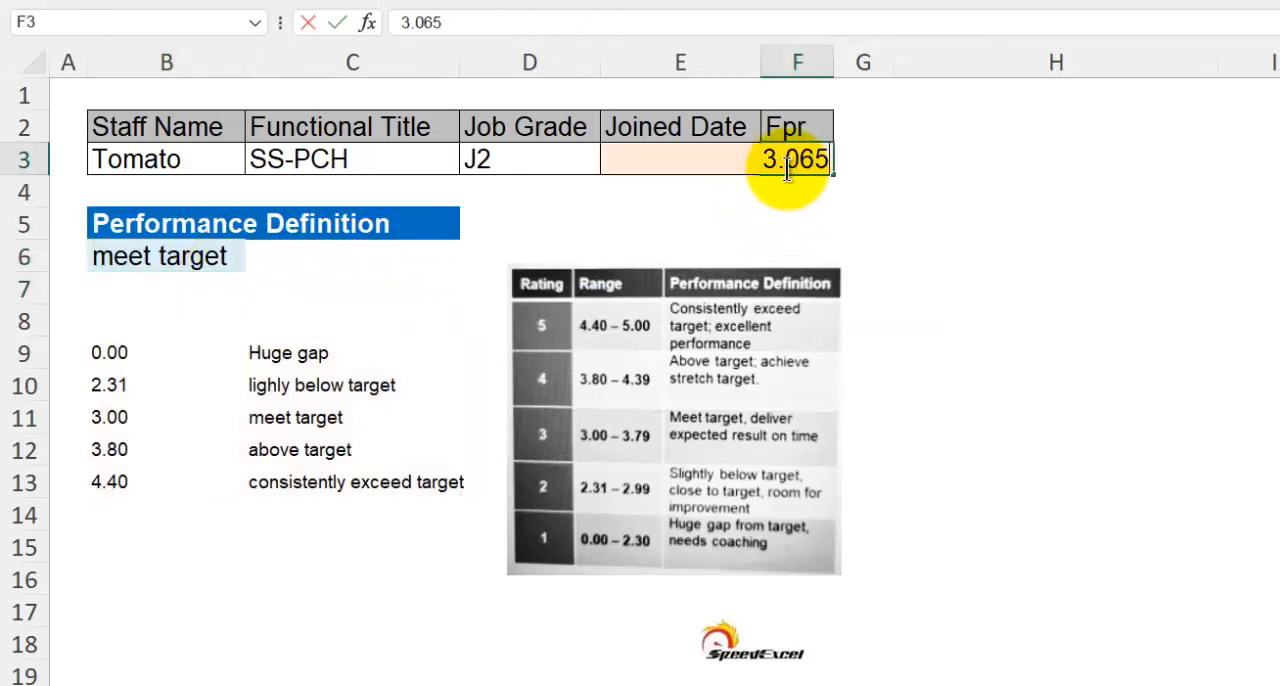
key(BackSpace)
key(BackSpace)
key(BackSpace)
text(87)
key(Return)
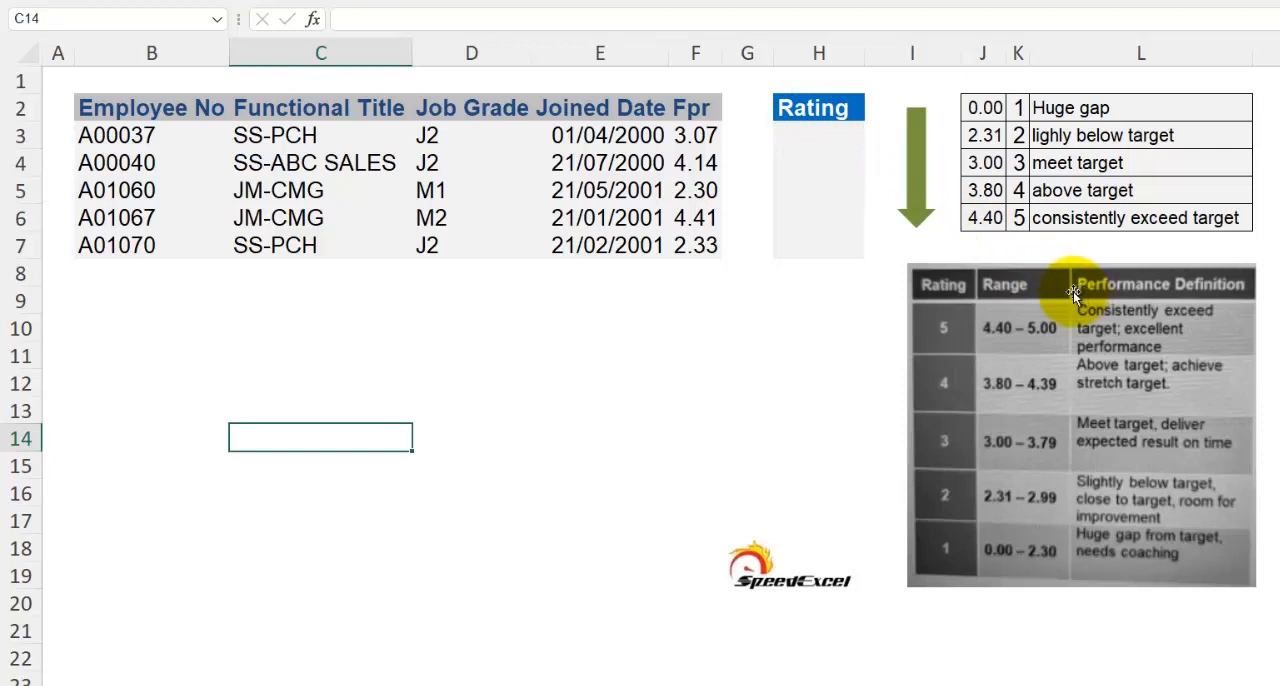
Switch to the 01 HR Strategic Dashboard workbook and inspect the first joined date and TODAY cells in row 13
click(795, 133)
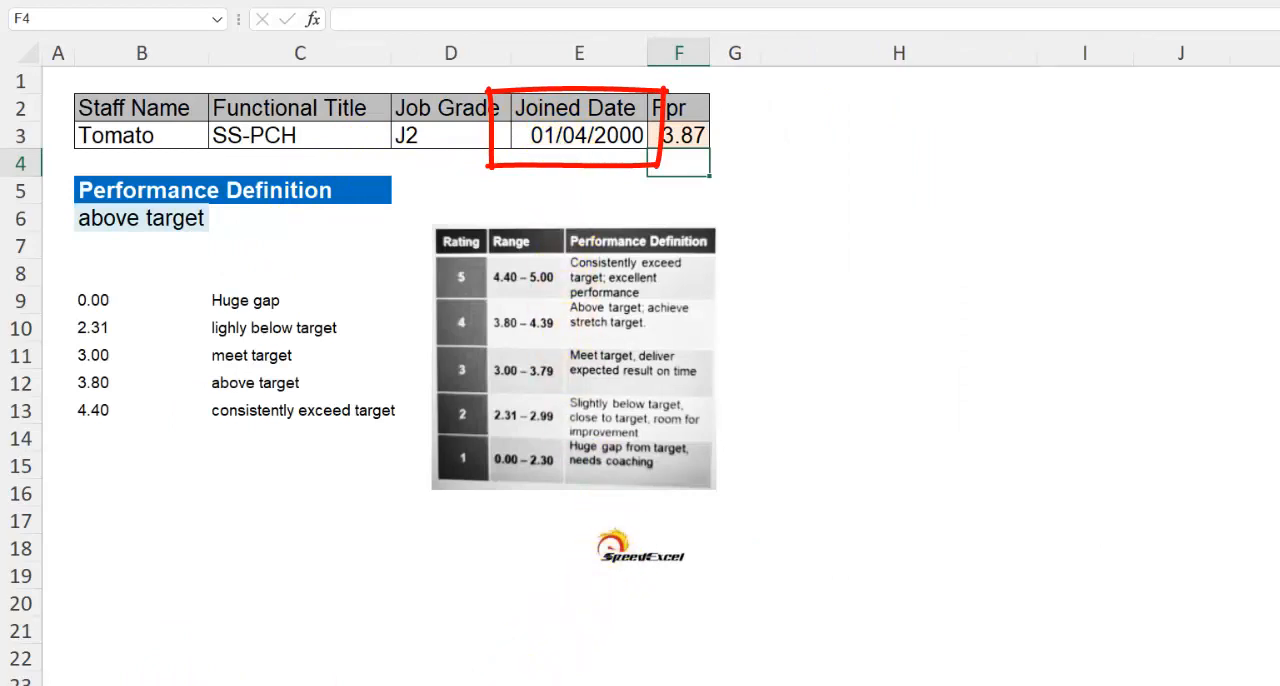
mouse_move(487, 685)
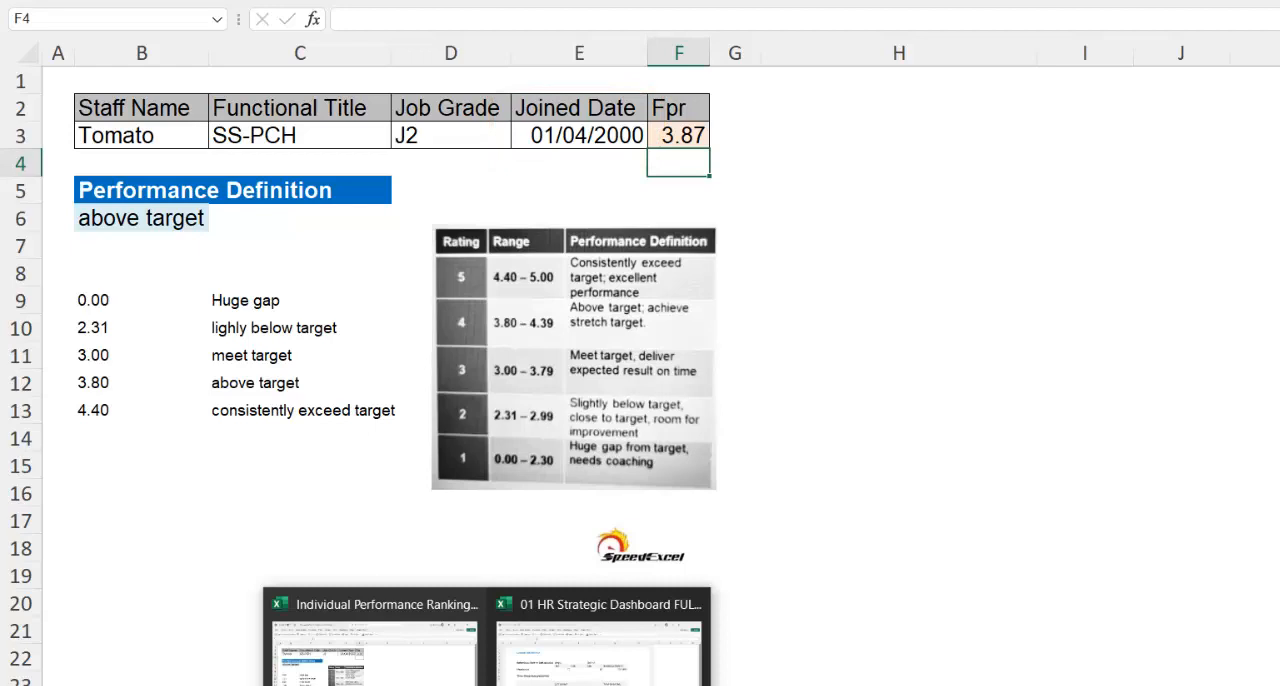
click(546, 648)
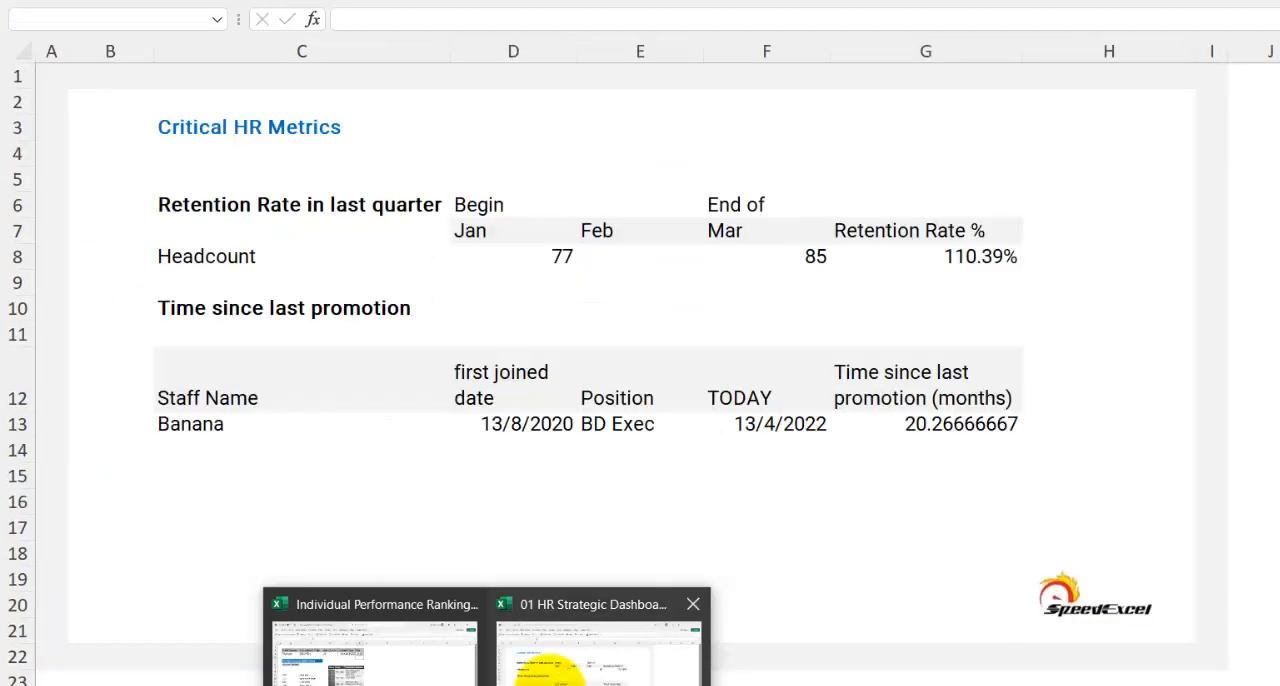
click(479, 434)
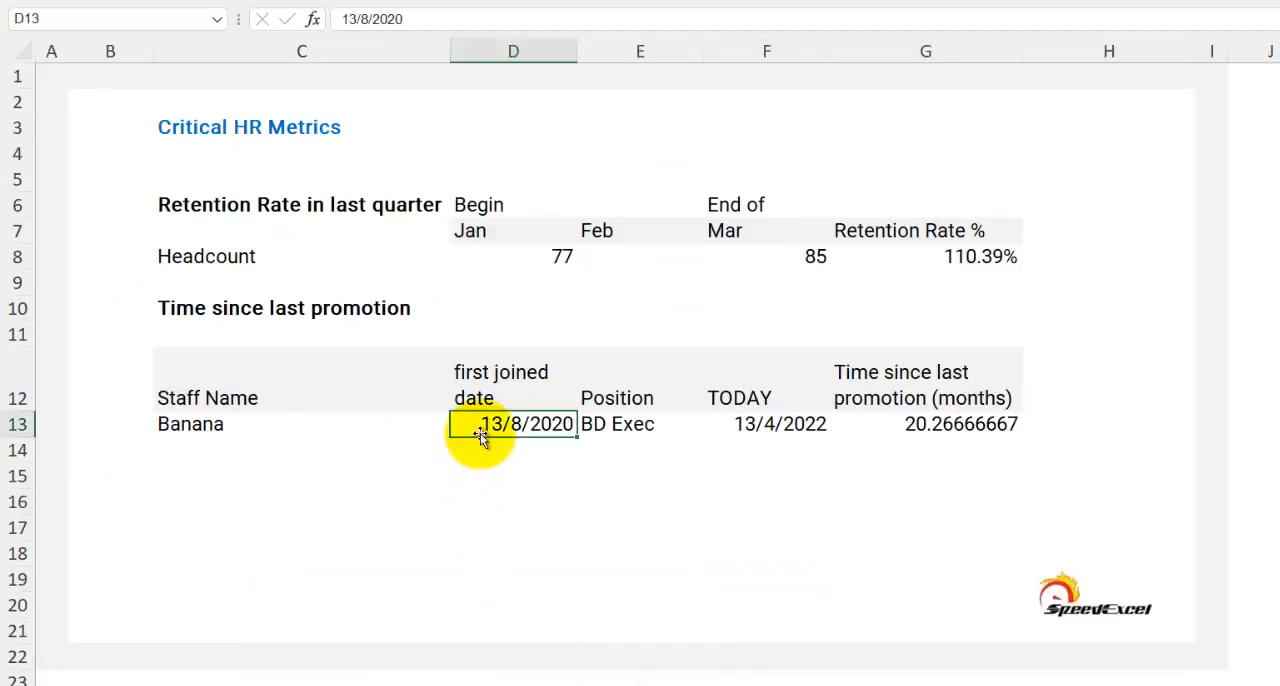
click(774, 424)
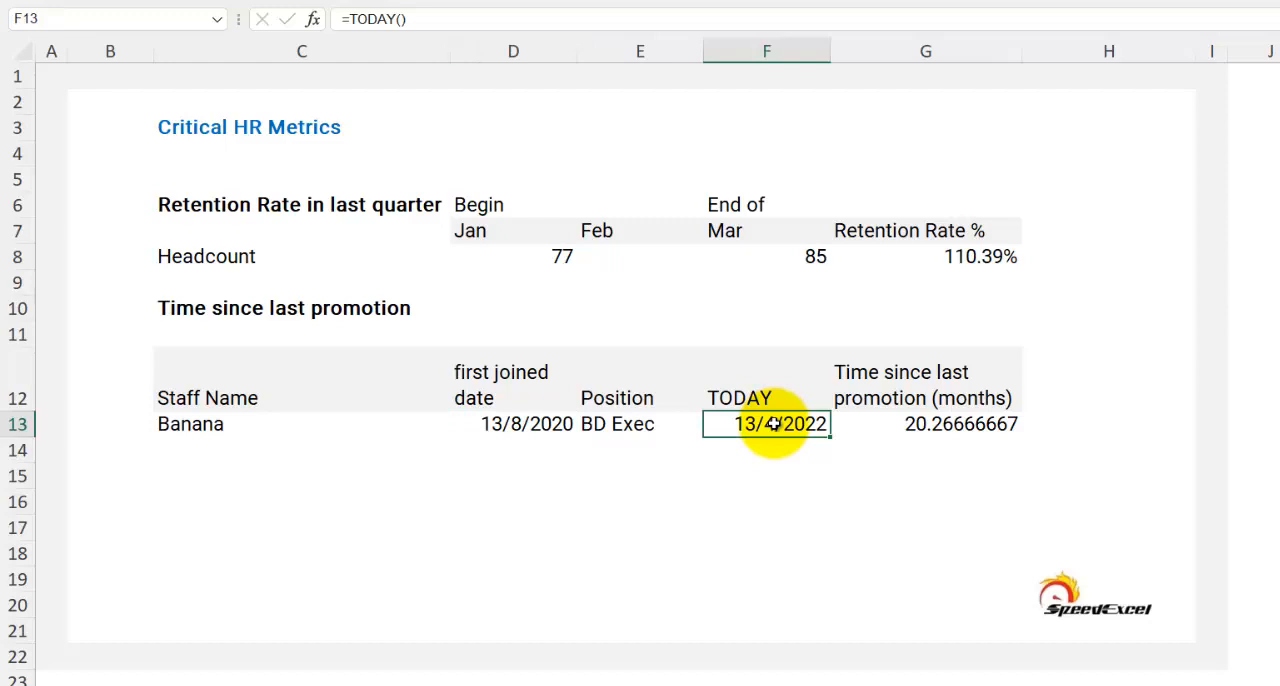
Inspect the TODAY cell F13 and the formula in G13 that calculates the months since last promotion, leaving it unchanged
click(620, 548)
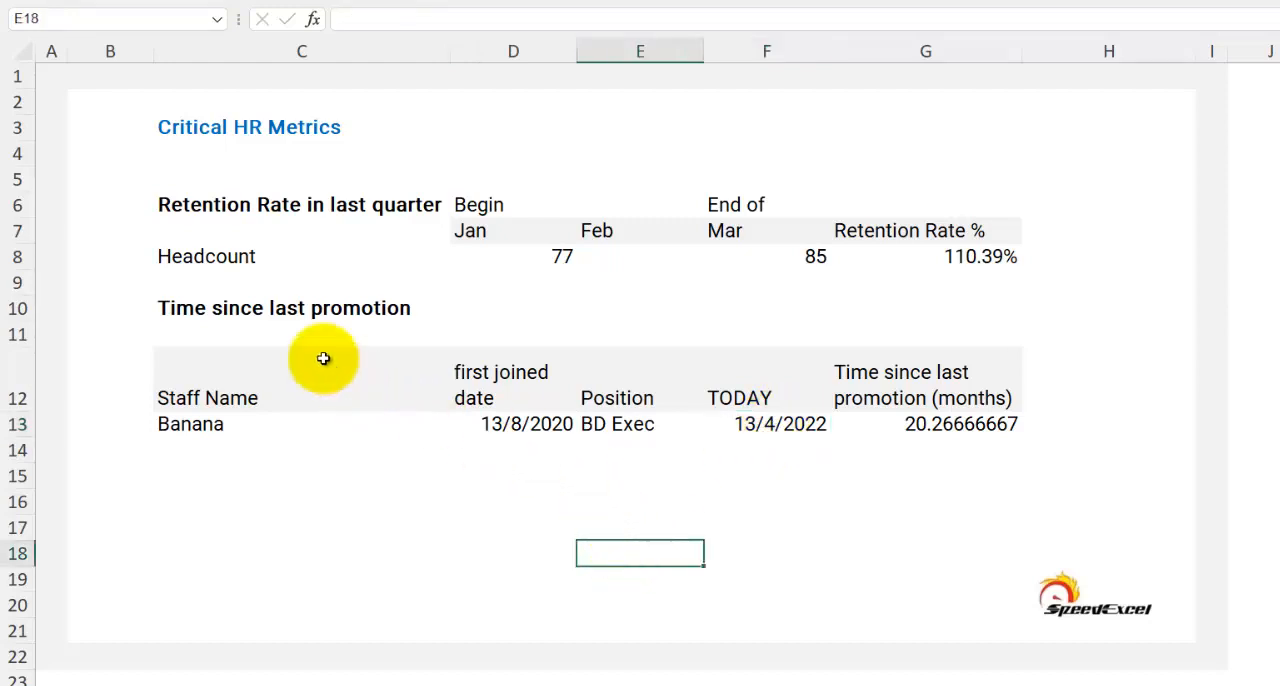
click(776, 424)
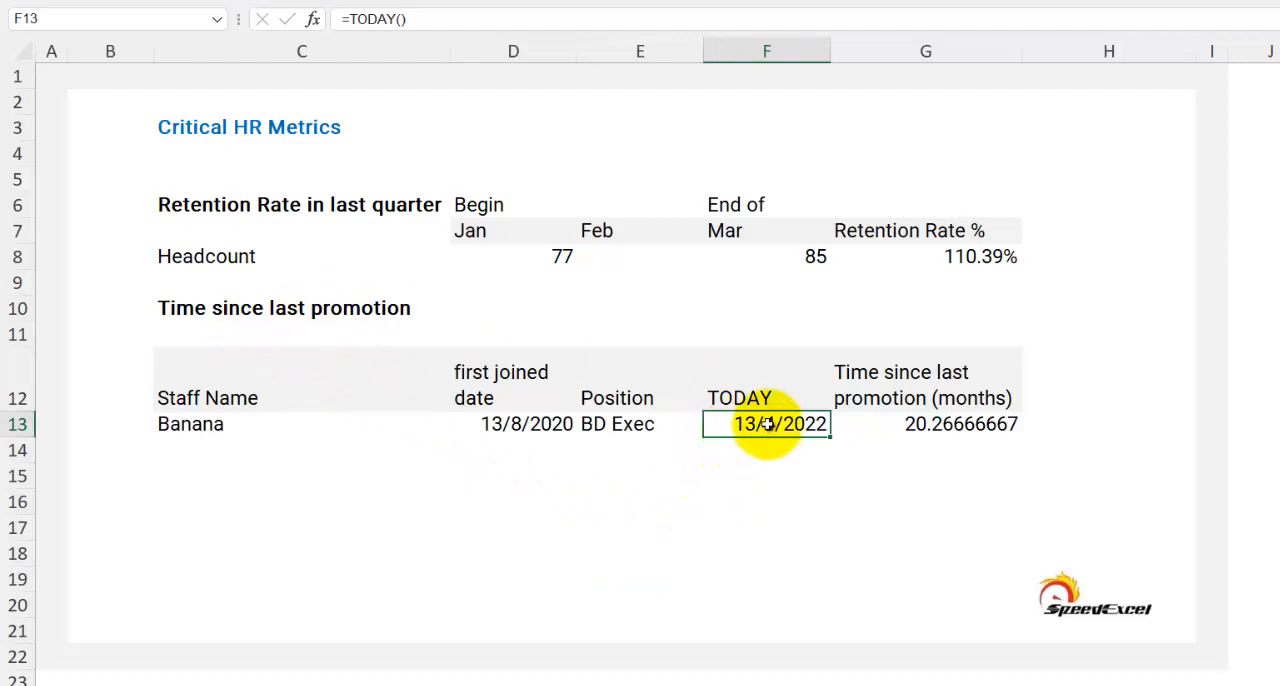
click(905, 426)
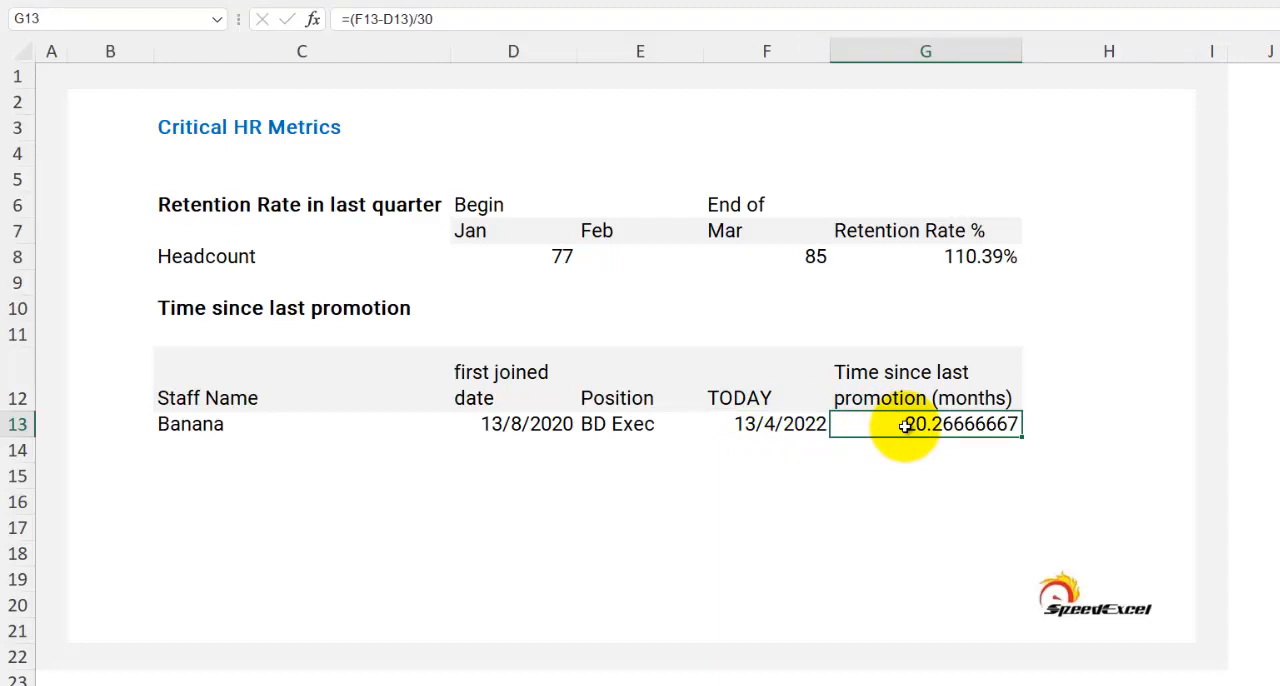
double_click(905, 426)
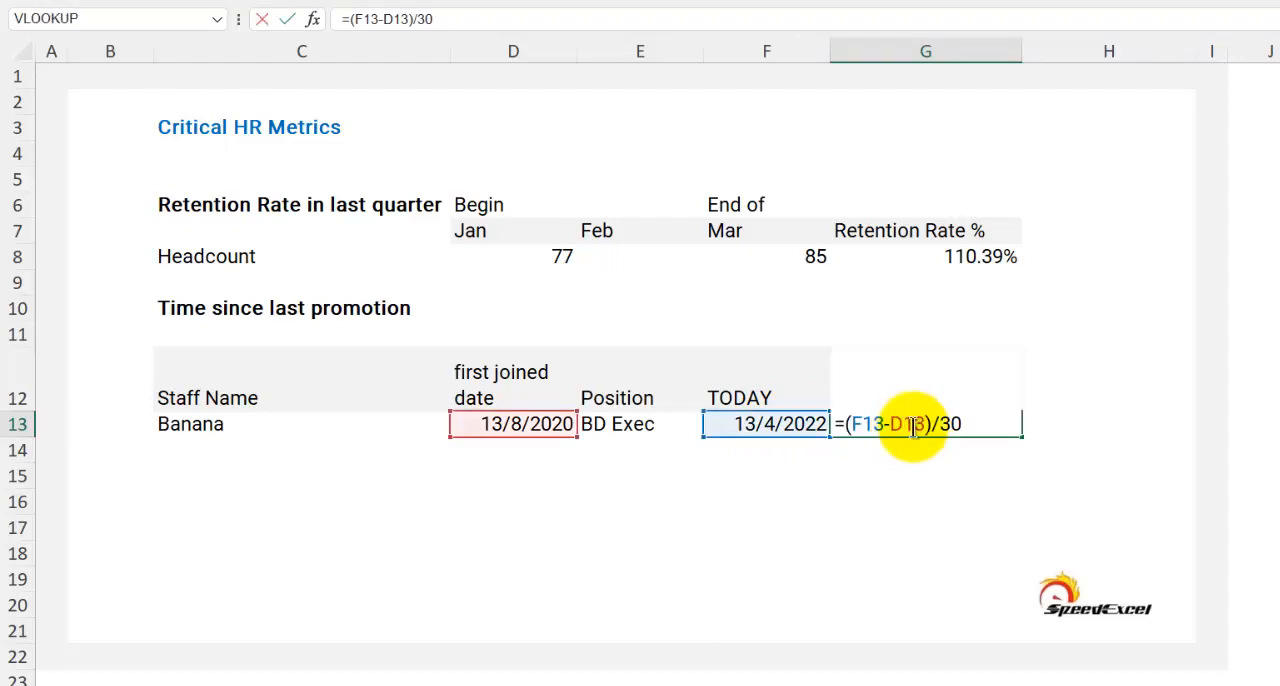
click(965, 428)
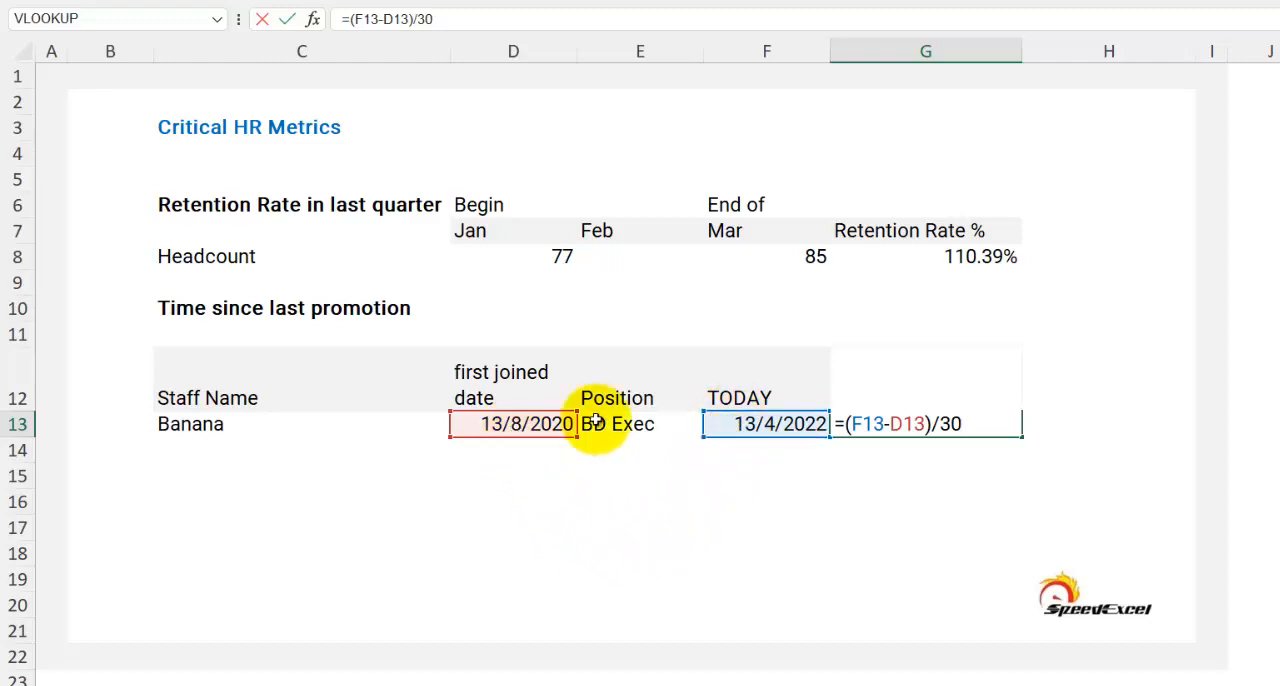
key(Return)
click(893, 423)
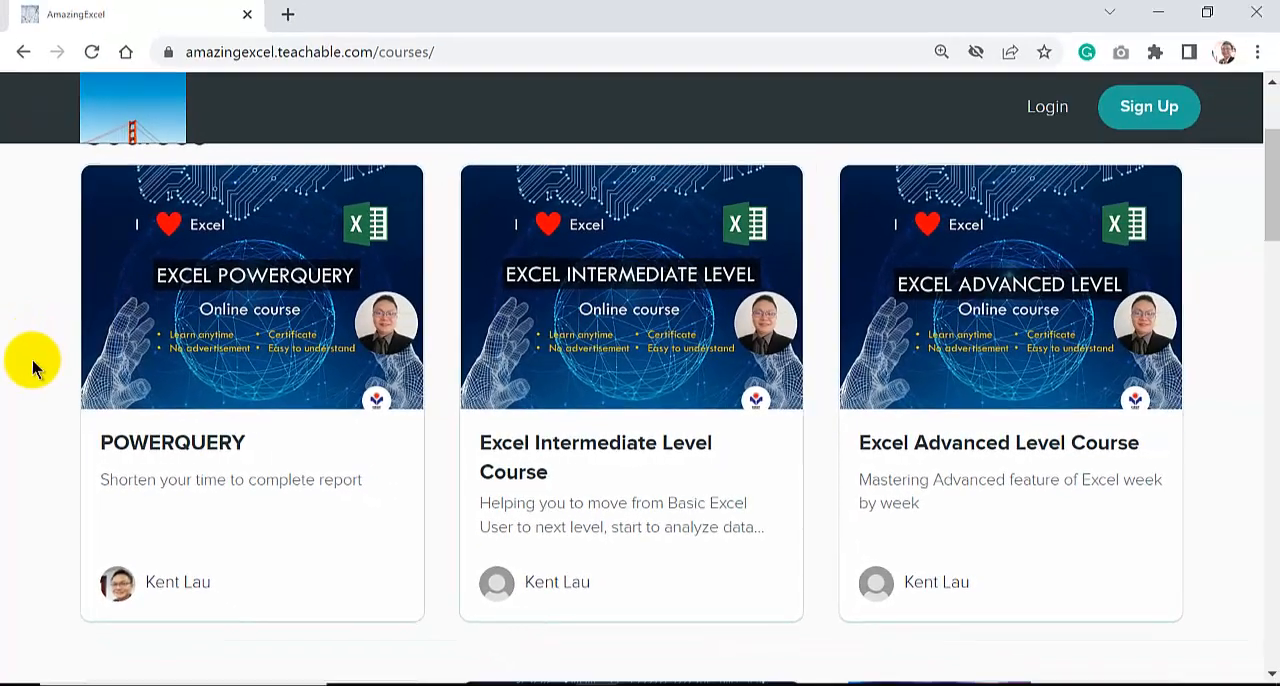
Find the Excel for Strategic HR course in the catalogue, and view the Future HR capability map slide of Excel for Strategic HR v6 in PowerPoint
scroll(32, 368, down, 3)
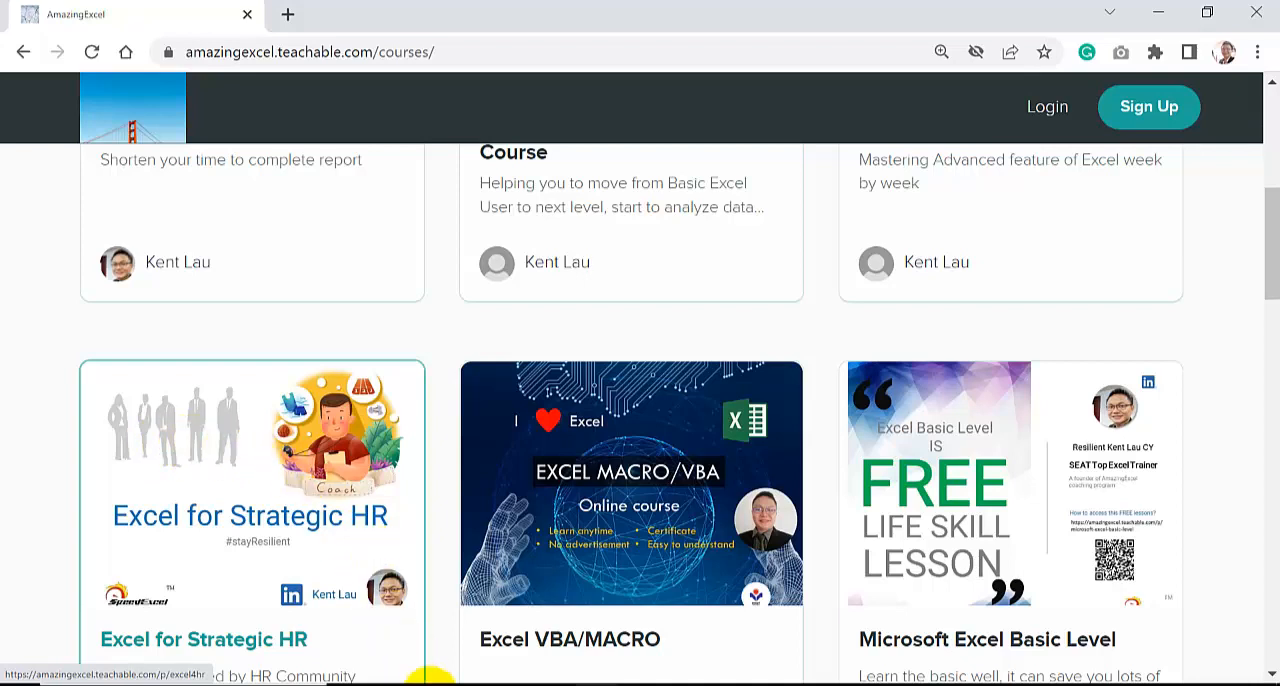
click(430, 685)
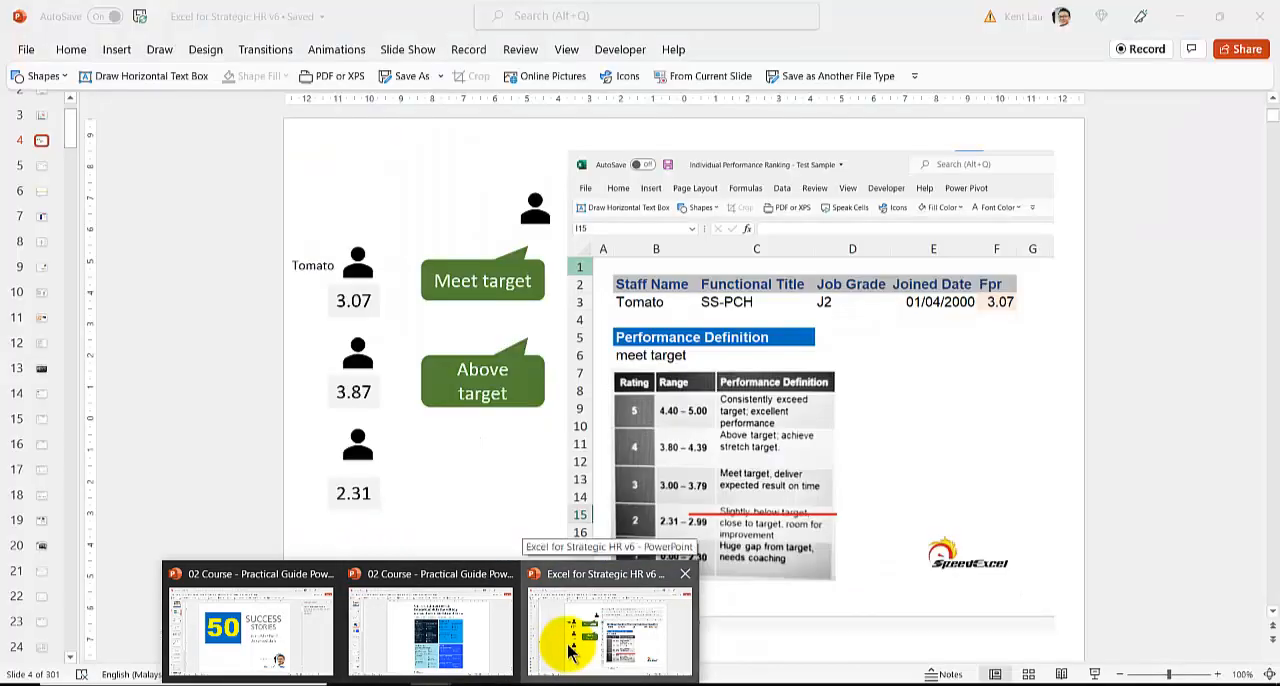
click(565, 645)
click(42, 144)
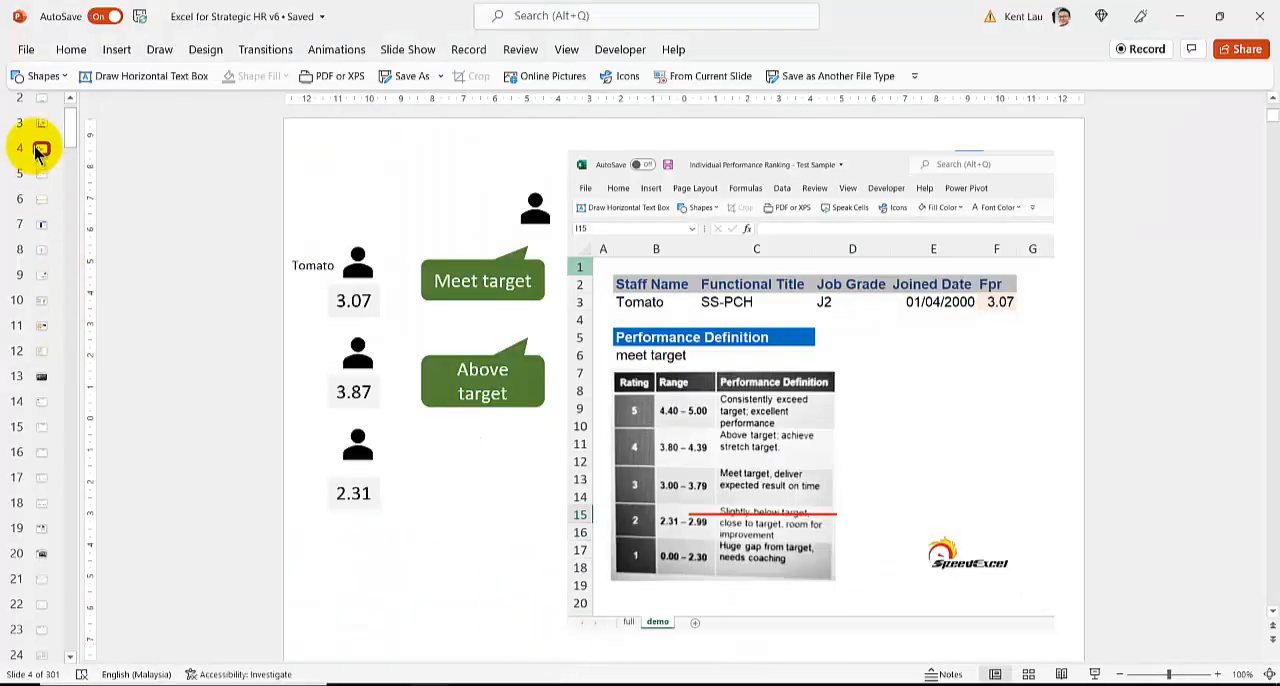
click(42, 125)
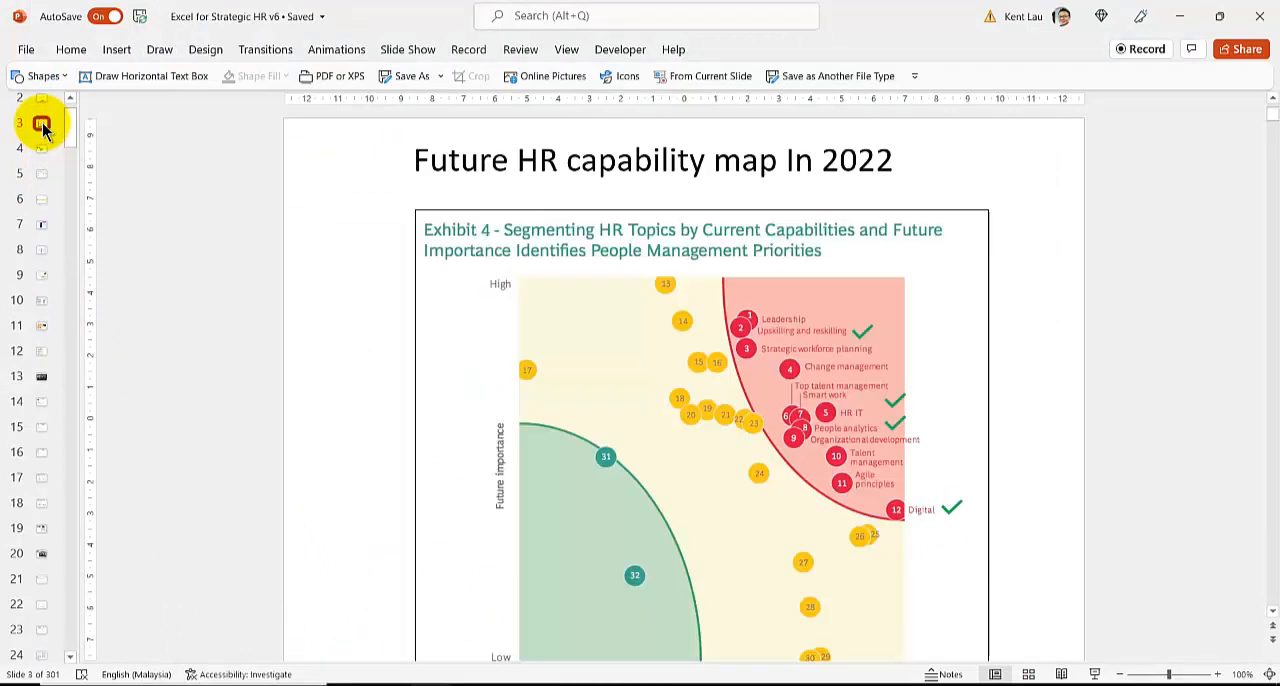
scroll(333, 410, down, 1)
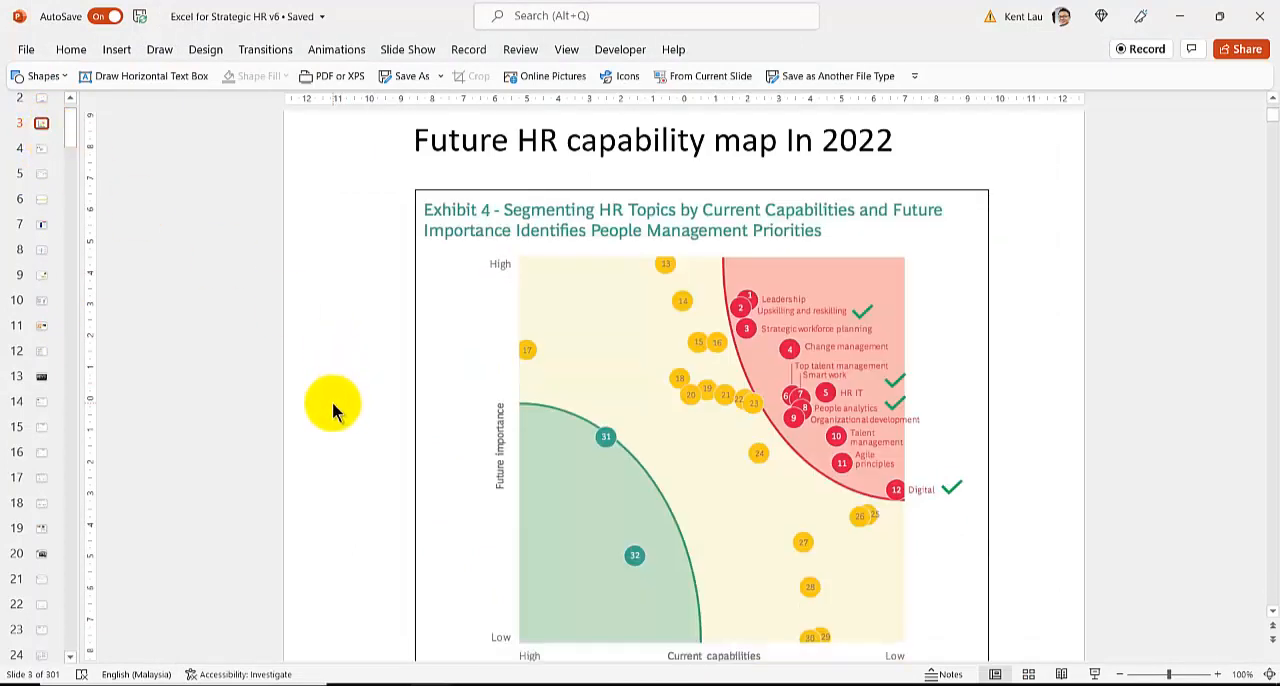